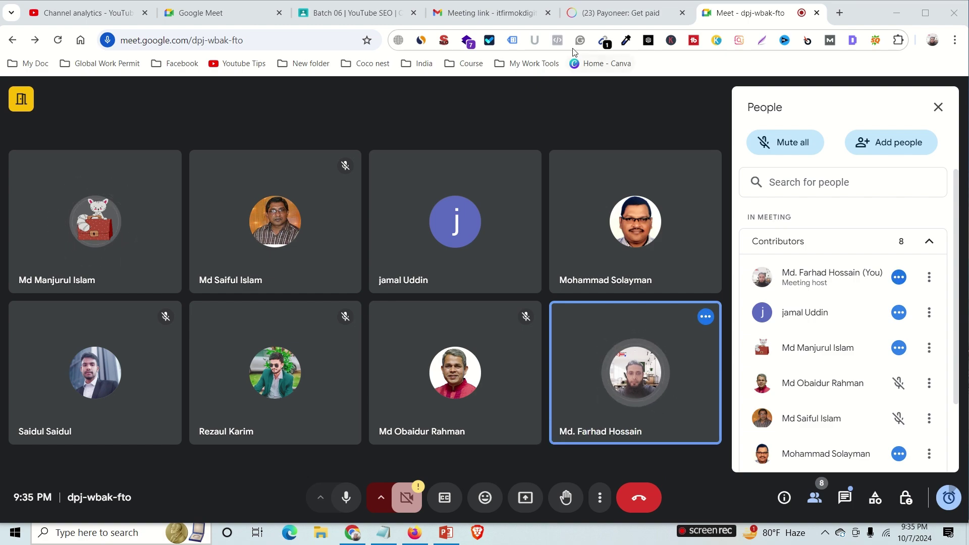
# Glance at the Payoneer Get paid tab, then return to the Google Meet tab.
pyautogui.click(613, 15)
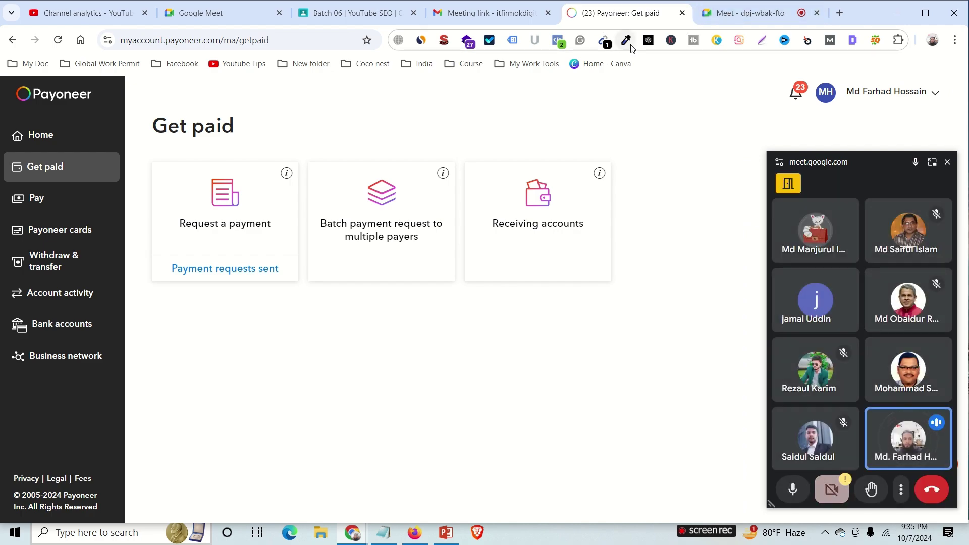
pyautogui.moveTo(896, 430)
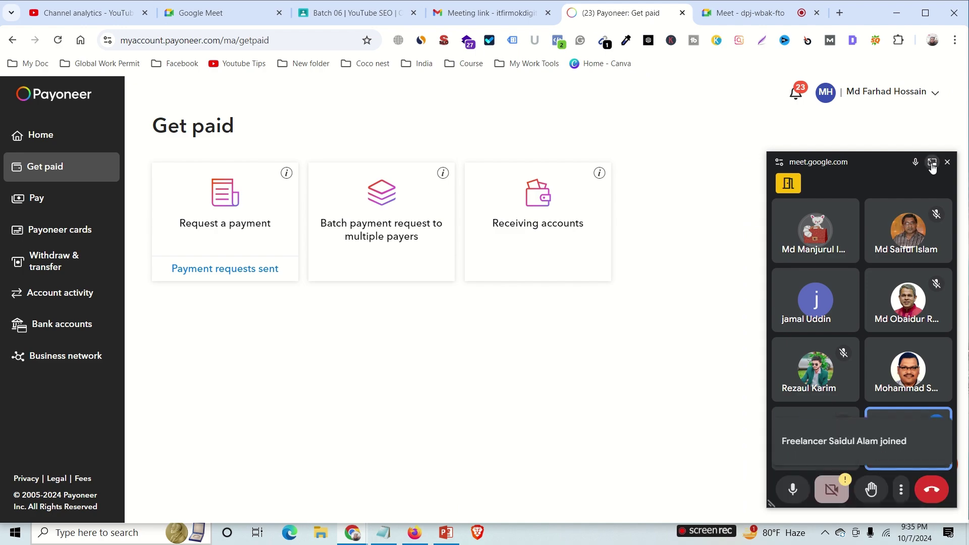
pyautogui.click(858, 457)
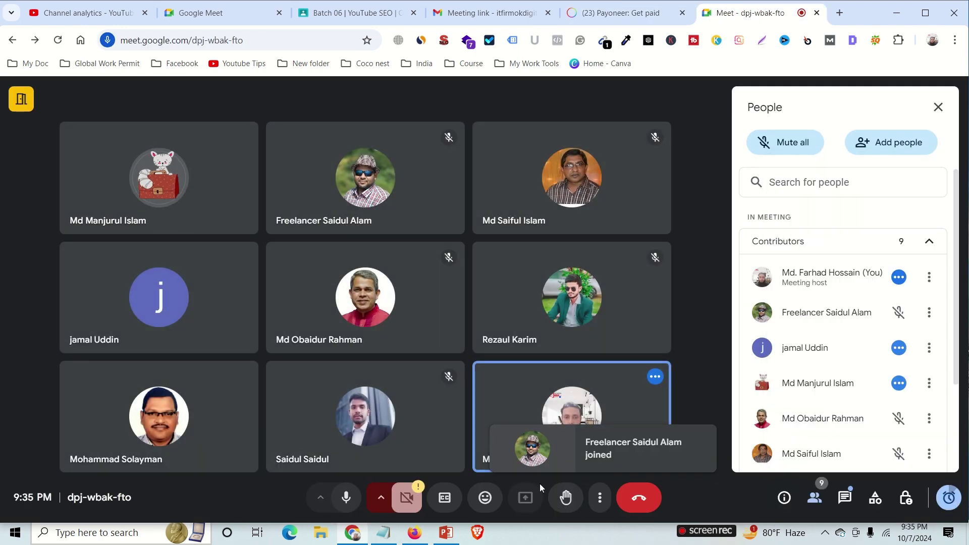
# Present the entire screen to the meeting and dismiss the sharing notice.
pyautogui.click(535, 488)
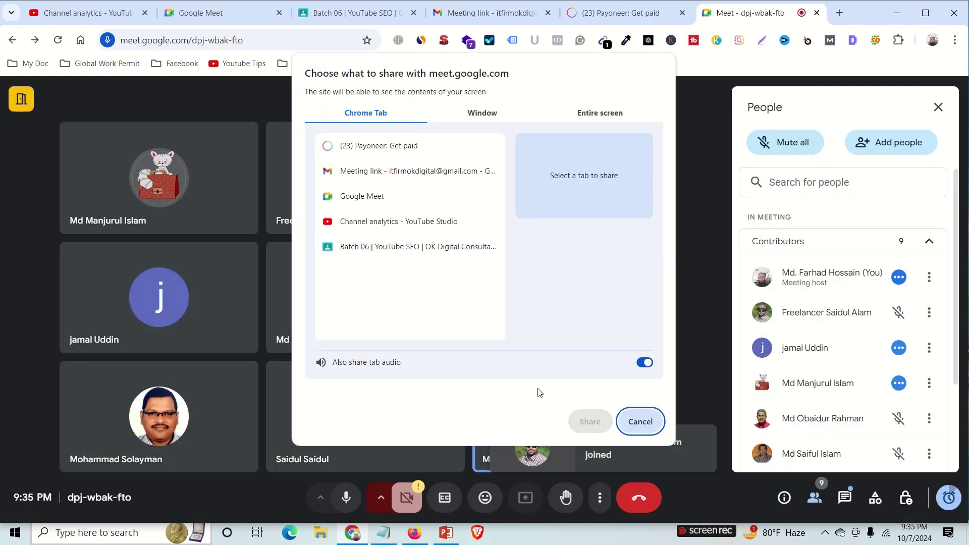
pyautogui.click(600, 113)
pyautogui.click(439, 238)
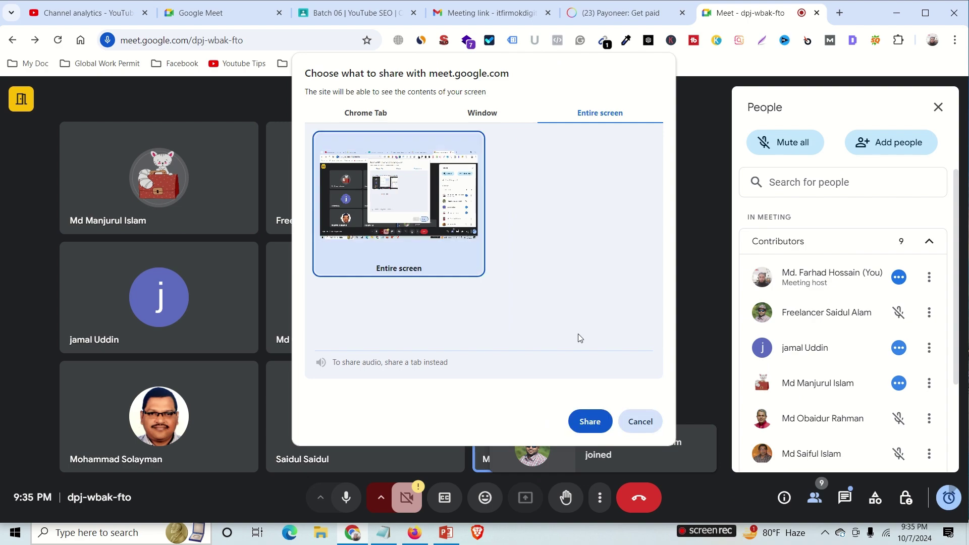
pyautogui.click(589, 422)
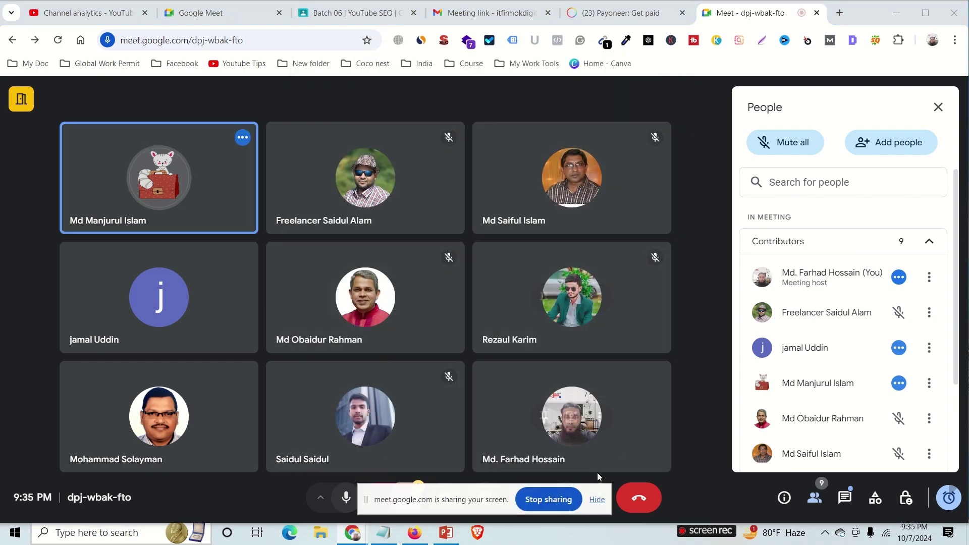
pyautogui.click(596, 499)
# Switch to the Payoneer: Get paid tab so the call continues in a floating window.
pyautogui.click(608, 13)
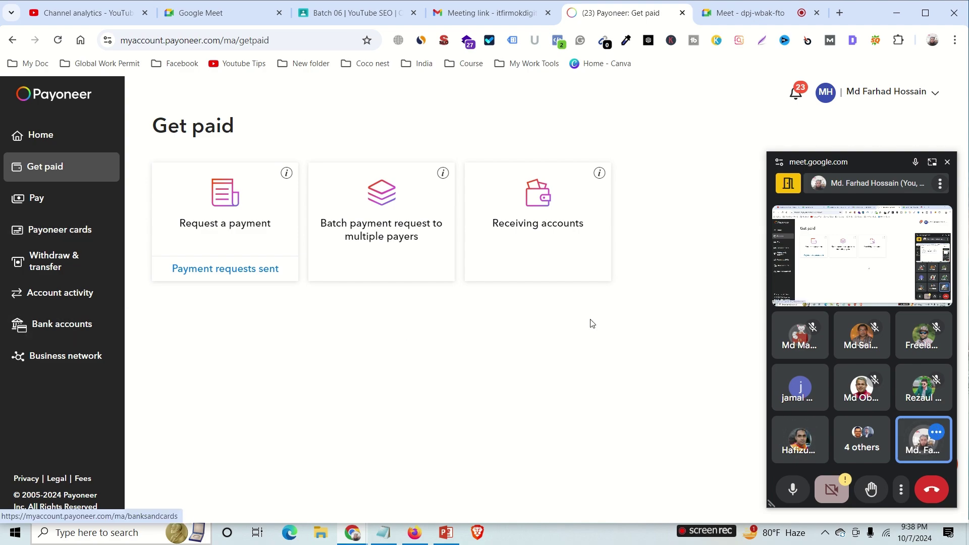
pyautogui.click(932, 161)
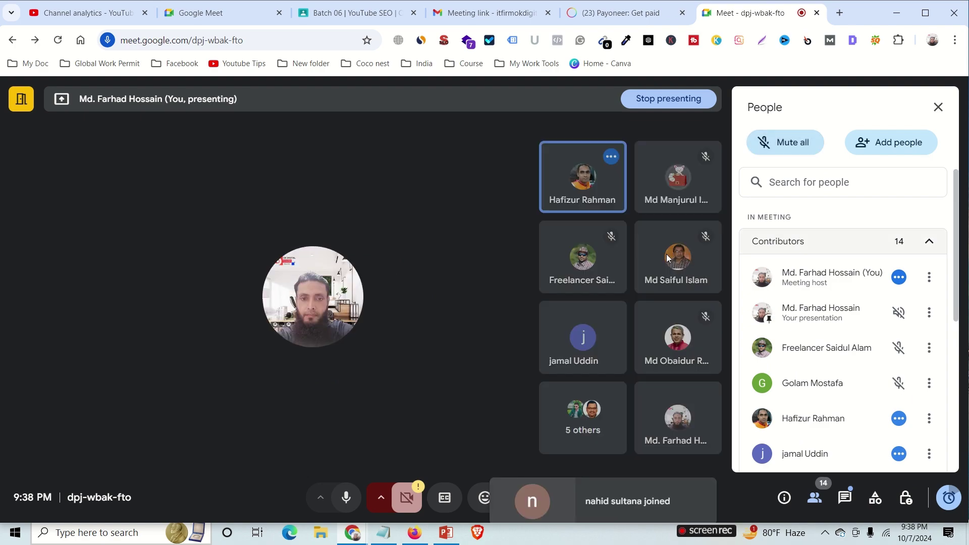
pyautogui.click(623, 16)
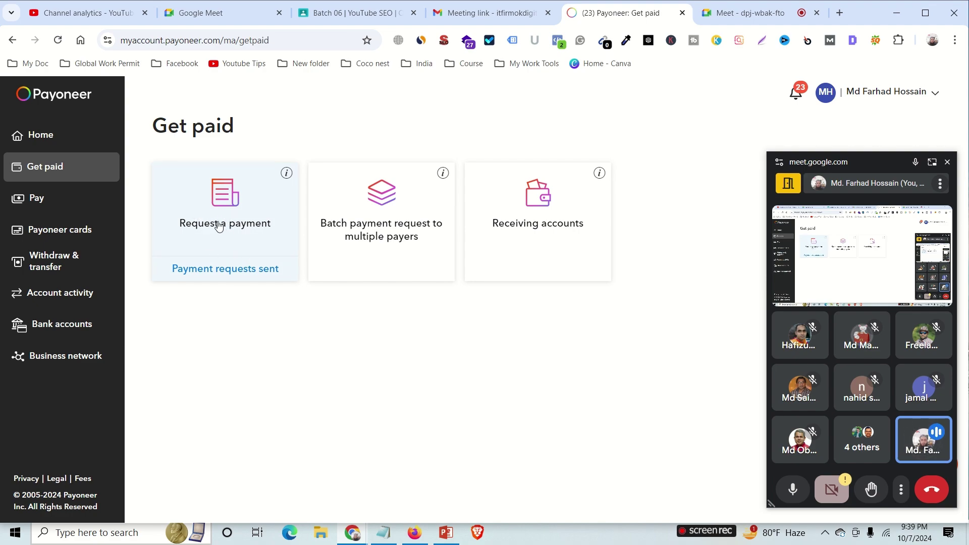
# Choose the Request a payment card on the Payoneer Get paid page.
pyautogui.click(226, 225)
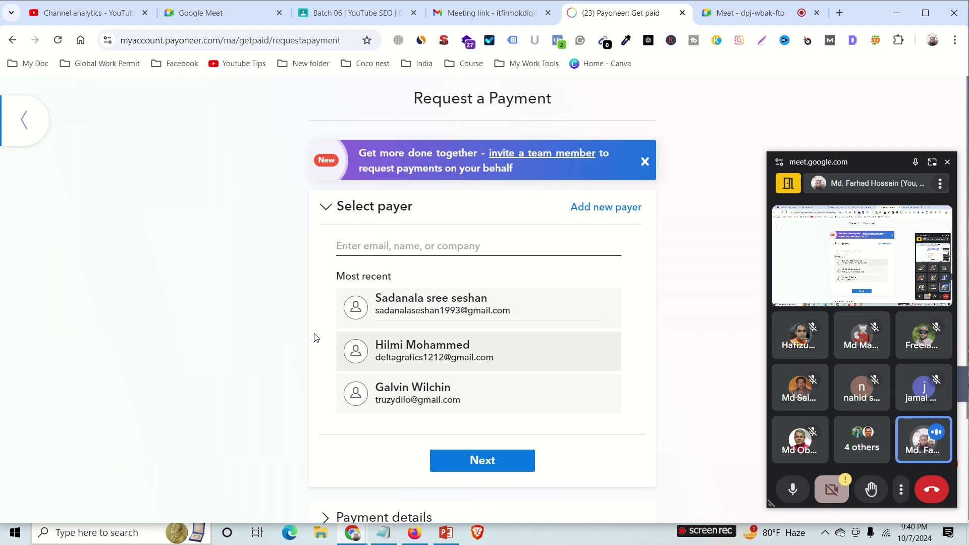
# Select the last recent payer and highlight their name and email details.
pyautogui.click(493, 400)
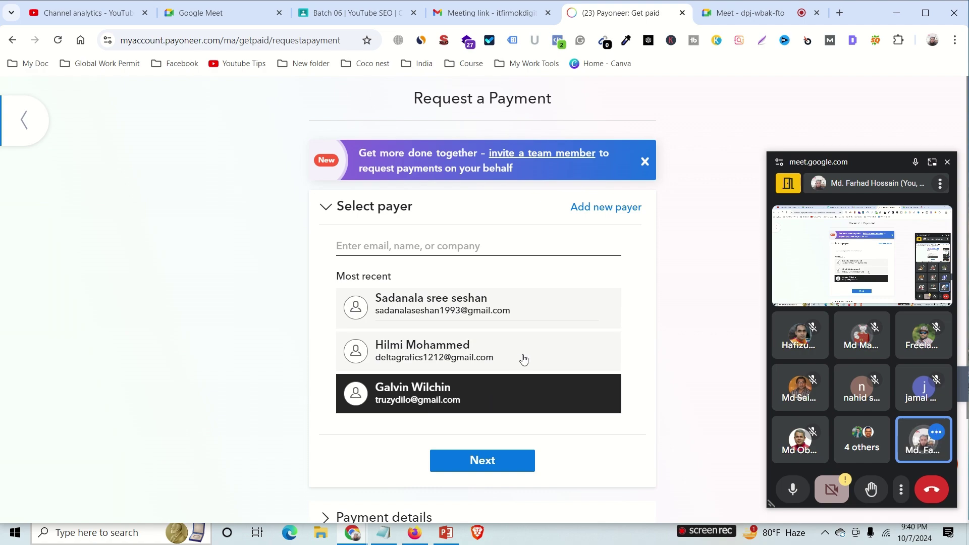
pyautogui.moveTo(861, 167); pyautogui.dragTo(132, 145)
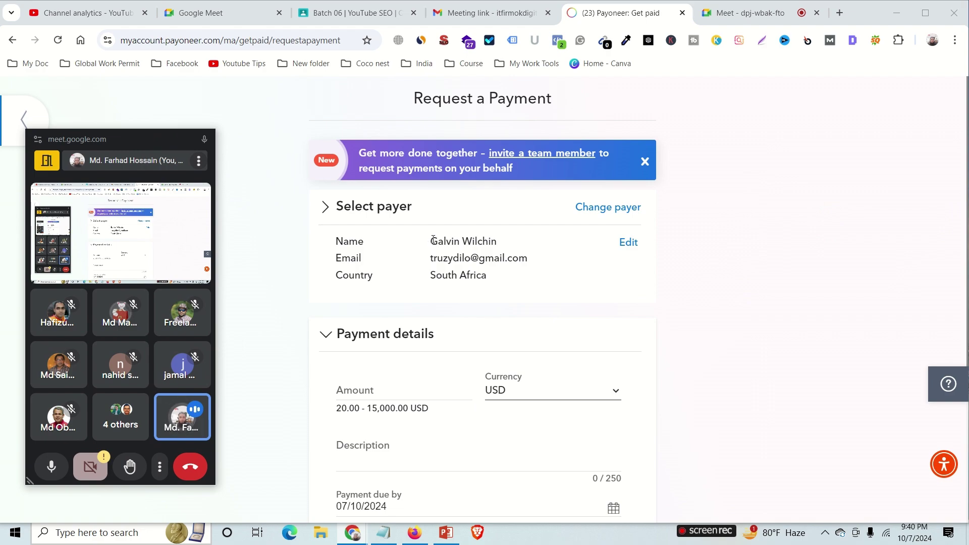
pyautogui.moveTo(433, 241); pyautogui.dragTo(498, 242)
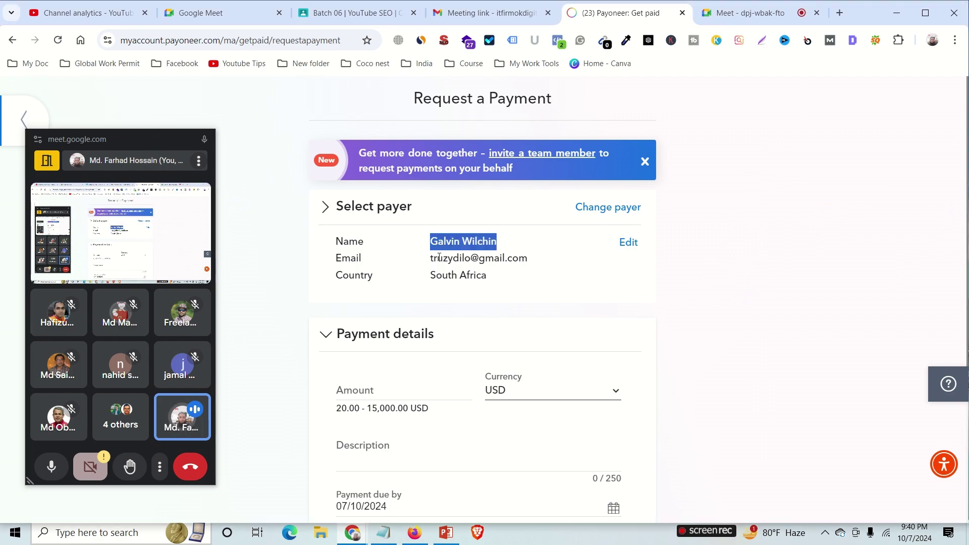
pyautogui.moveTo(432, 258); pyautogui.dragTo(527, 259)
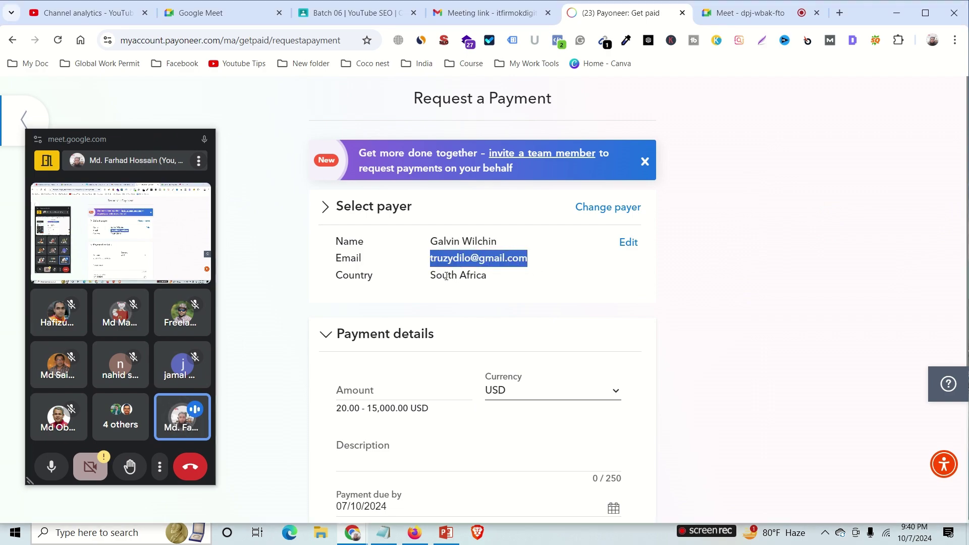
pyautogui.moveTo(447, 276); pyautogui.dragTo(554, 279)
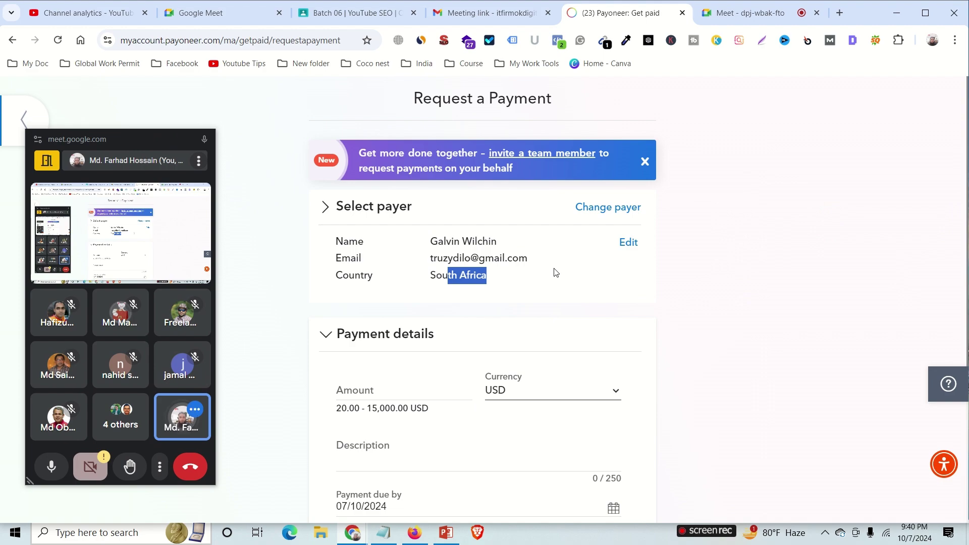
pyautogui.scroll(-3, 555, 273)
pyautogui.scroll(1, 555, 273)
# Confirm editing the payer details and continue to the Payment details step.
pyautogui.click(629, 181)
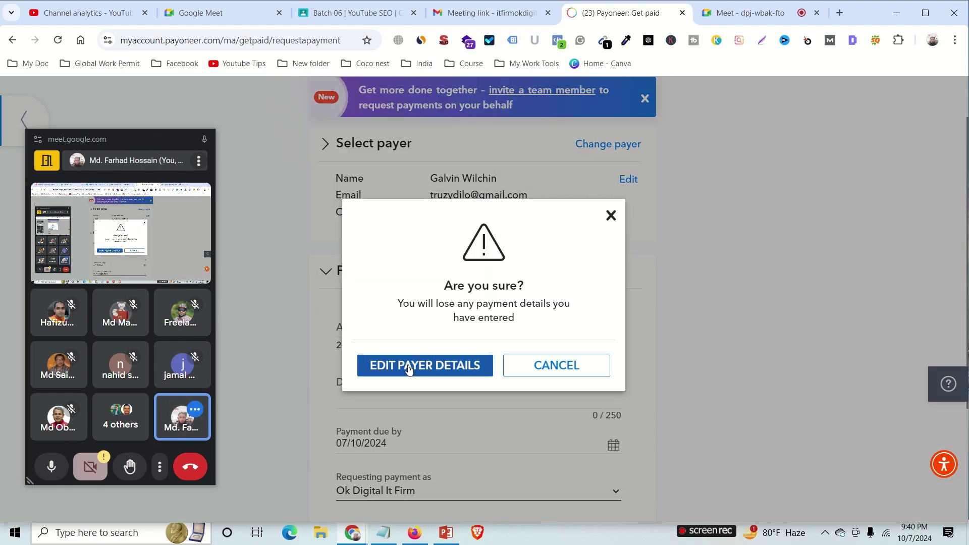
pyautogui.click(410, 370)
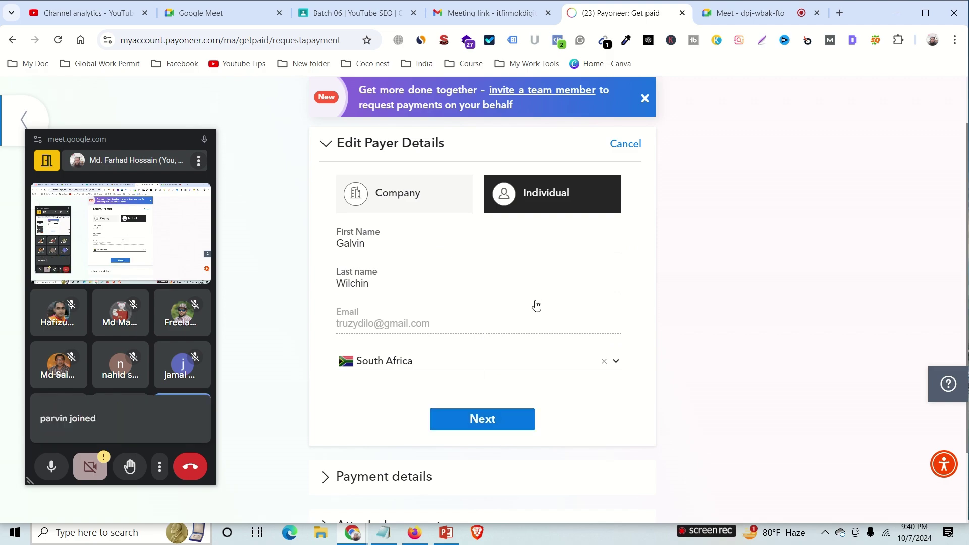
pyautogui.press('Return')
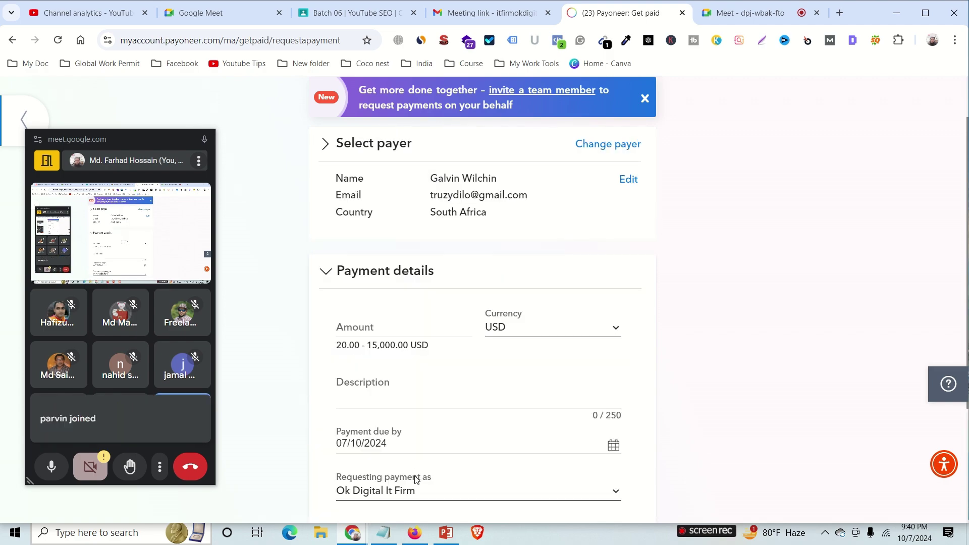
# Enter the payment amount and set the currency back to USD after trying EUR.
pyautogui.click(375, 329)
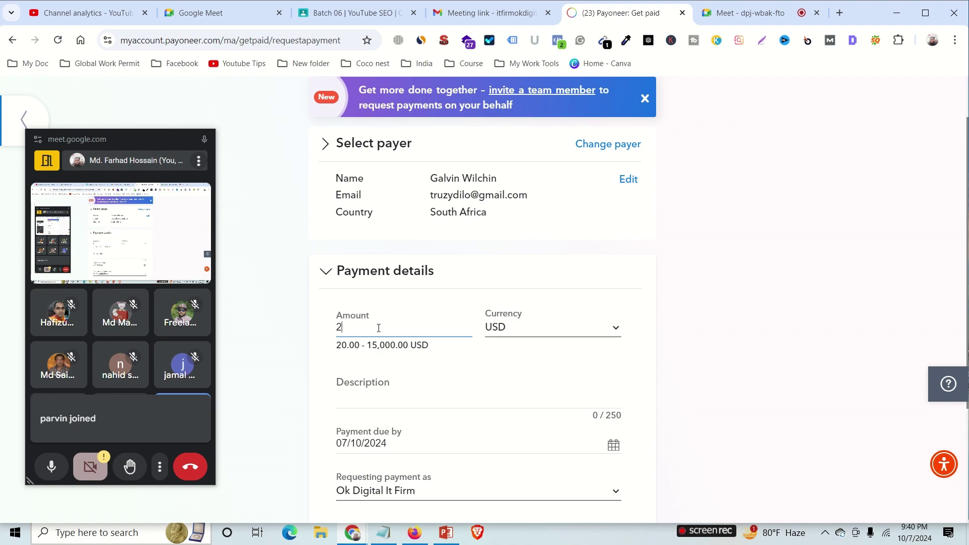
pyautogui.click(575, 332)
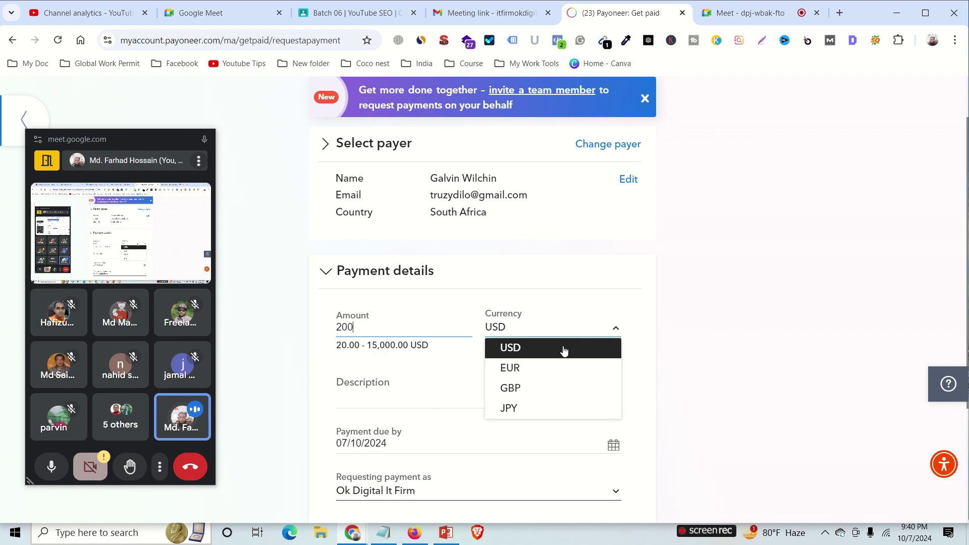
pyautogui.click(531, 371)
pyautogui.click(523, 329)
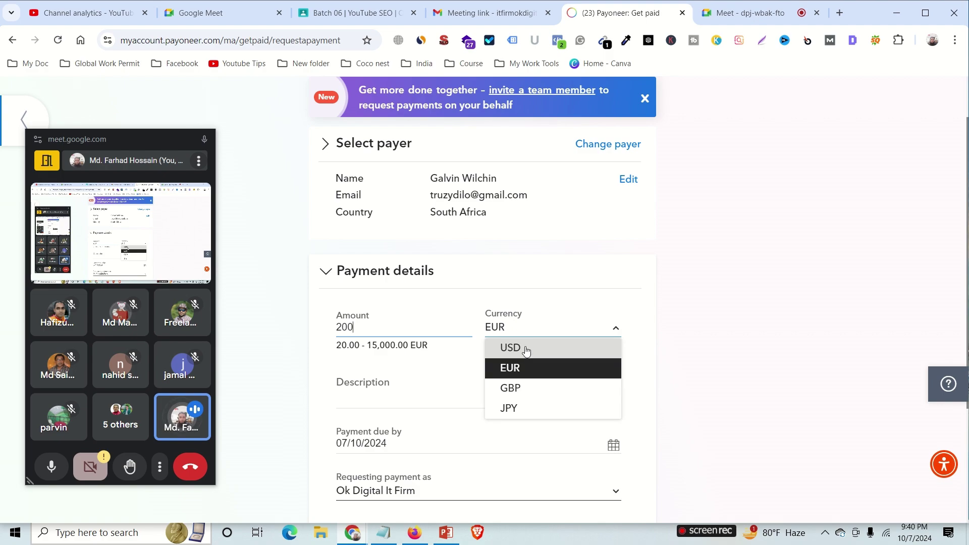
pyautogui.click(526, 349)
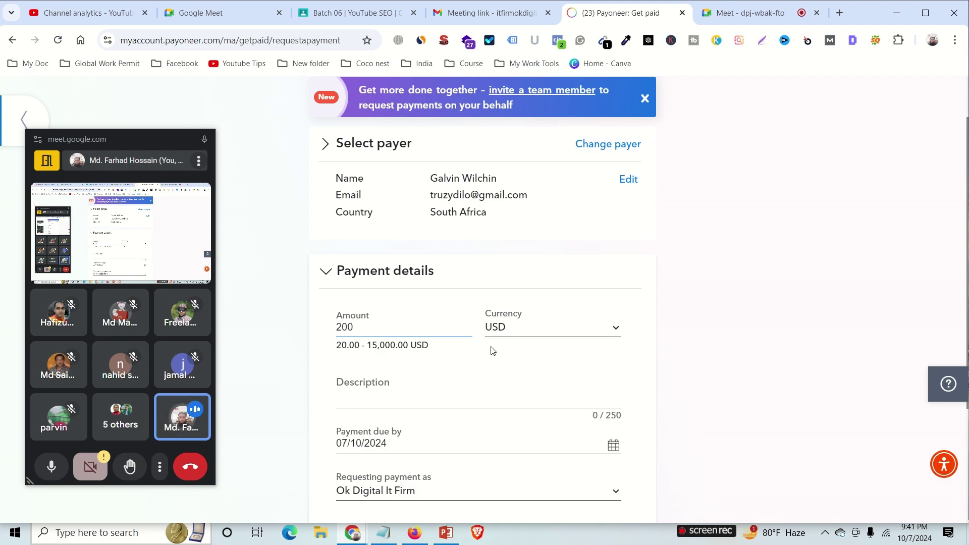
# Add the description 'Digital Marketing' and request payment under the personal name.
pyautogui.click(358, 400)
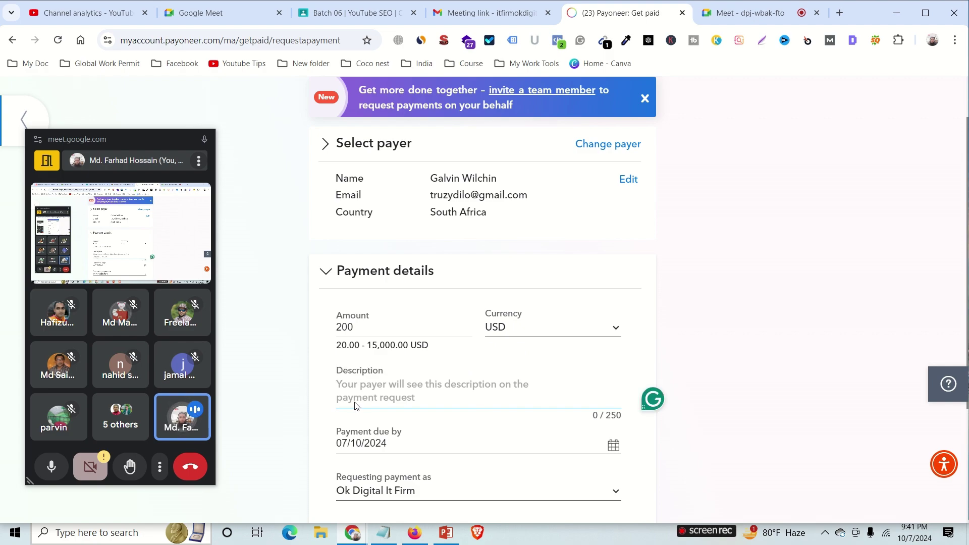
pyautogui.write('Digita')
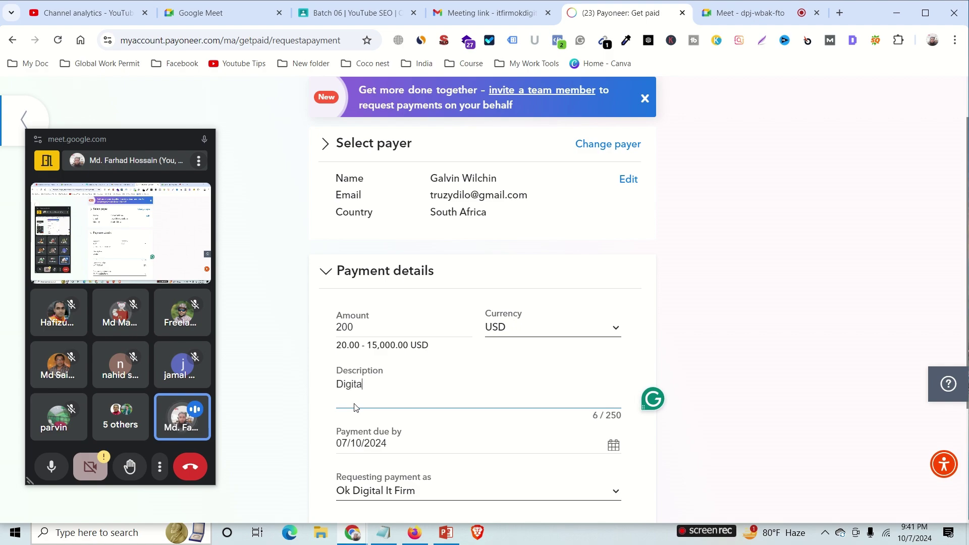
pyautogui.write('l Marketing')
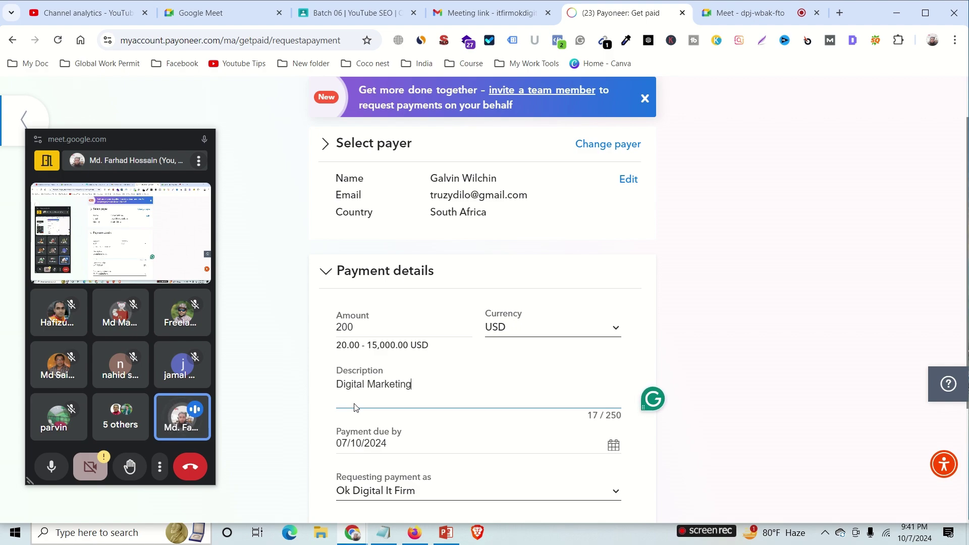
pyautogui.scroll(-1, 427, 383)
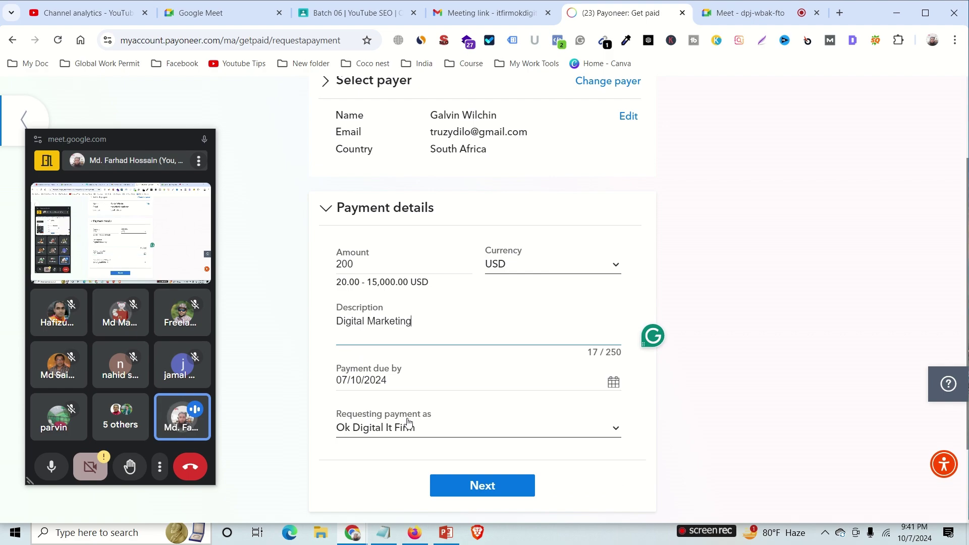
pyautogui.click(475, 434)
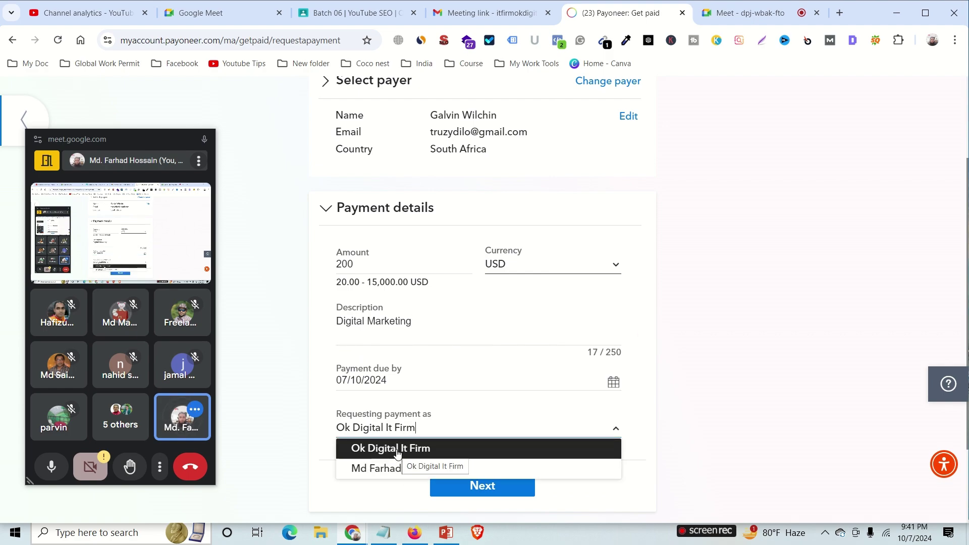
pyautogui.click(388, 469)
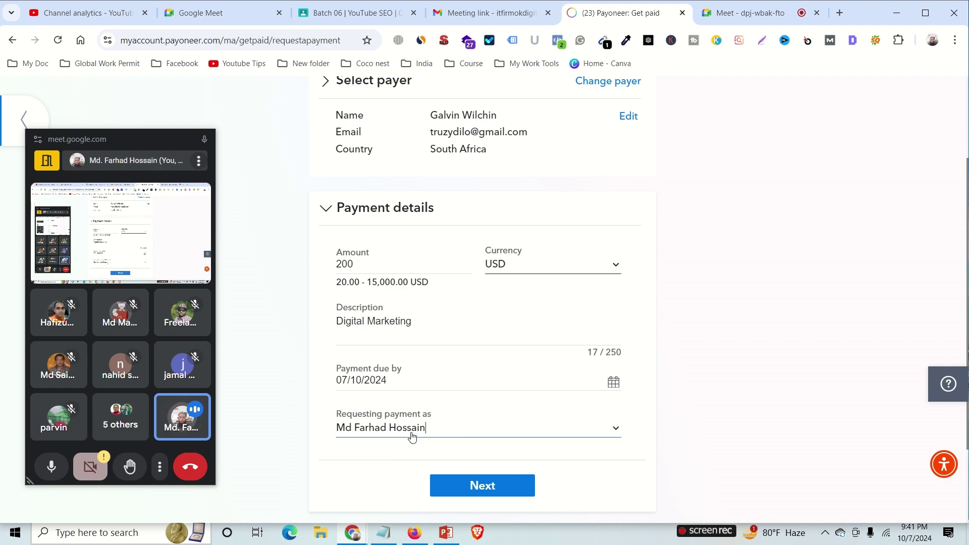
# Confirm the payment details, highlight the payer's email, and scroll down to Attach documents.
pyautogui.click(511, 485)
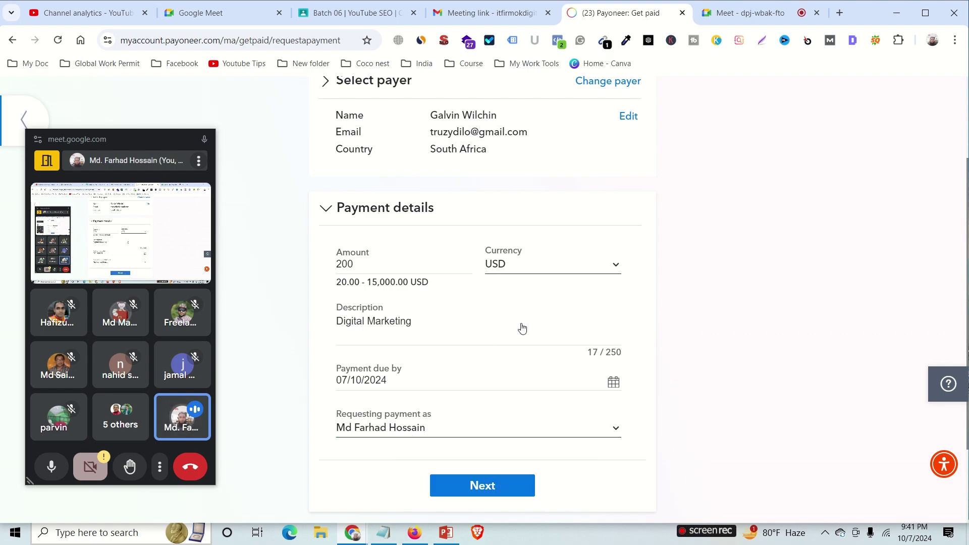
pyautogui.moveTo(434, 134); pyautogui.dragTo(526, 131)
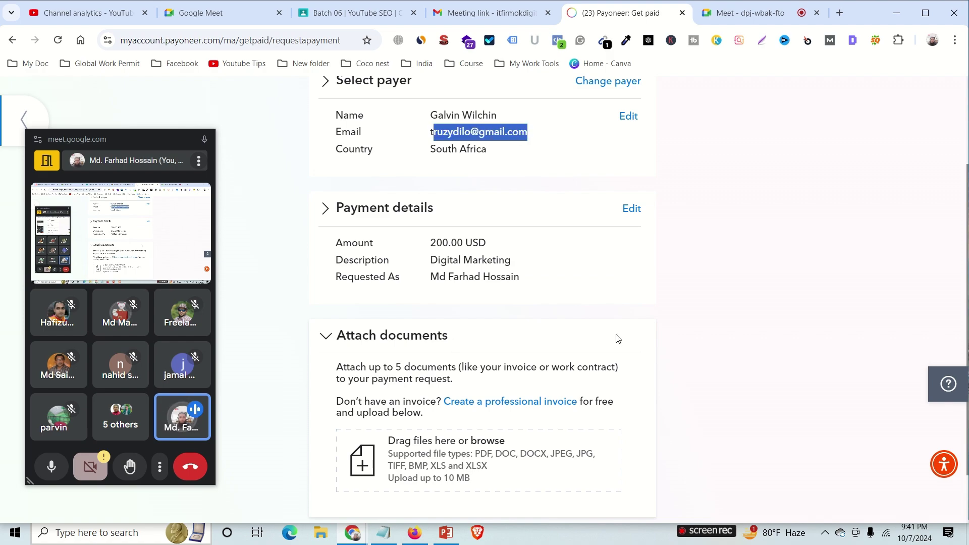
pyautogui.scroll(-2, 613, 333)
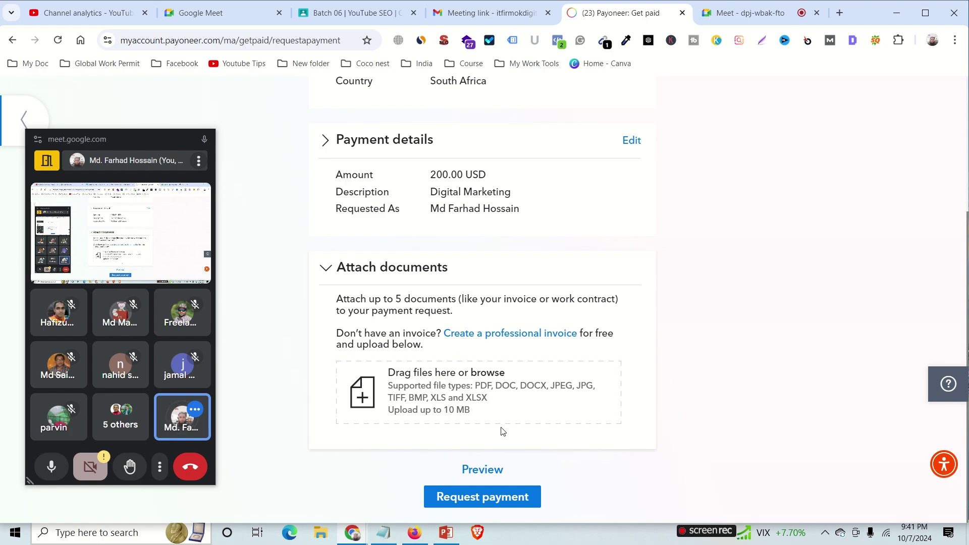
# Send the 200 USD payment request and copy its shareable request link.
pyautogui.click(490, 495)
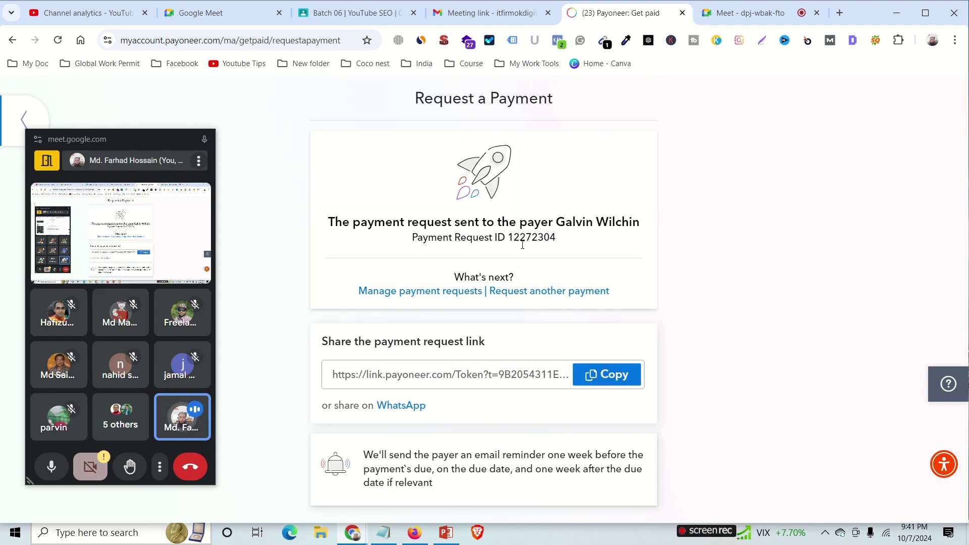
pyautogui.click(626, 372)
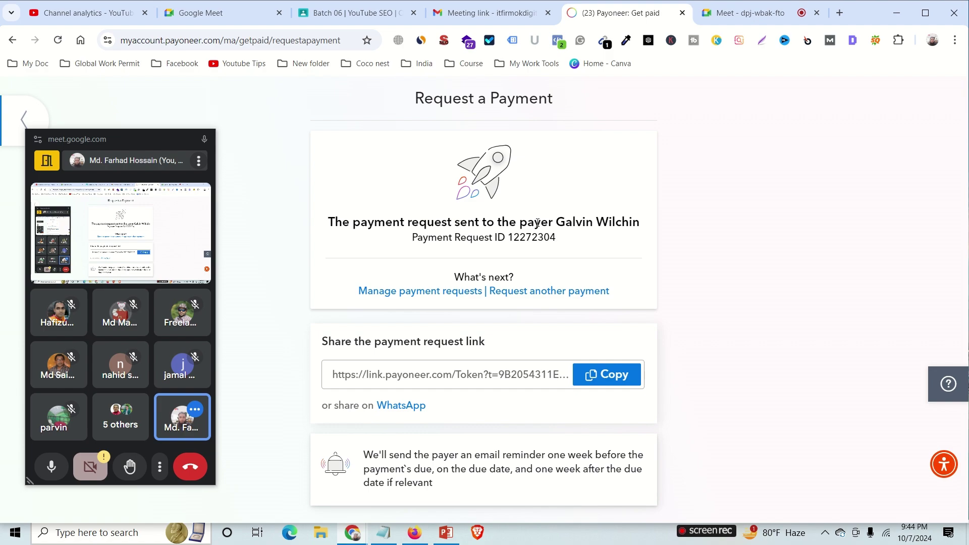
pyautogui.moveTo(375, 3)
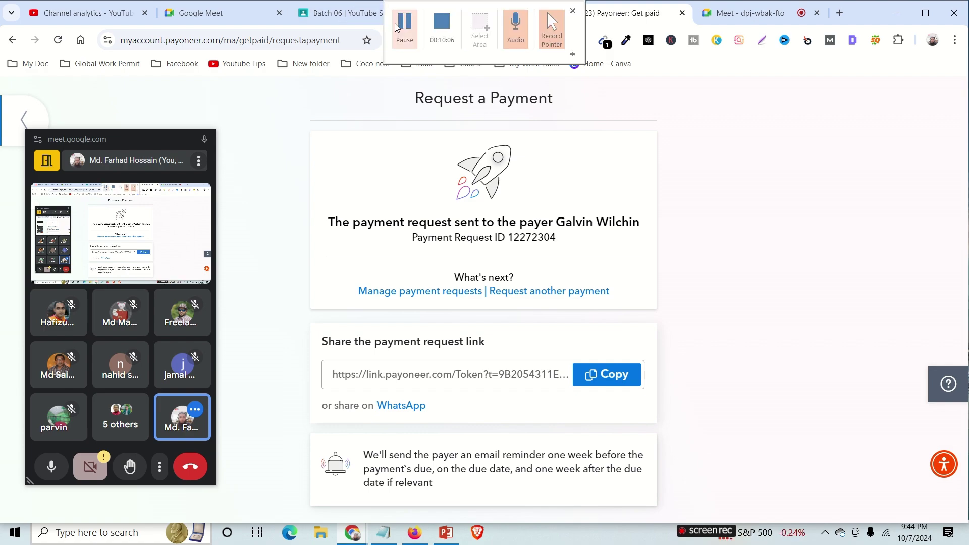
# Return the call to the Meet tab, allow the camera this time, and stop presenting.
pyautogui.click(729, 17)
pyautogui.click(407, 497)
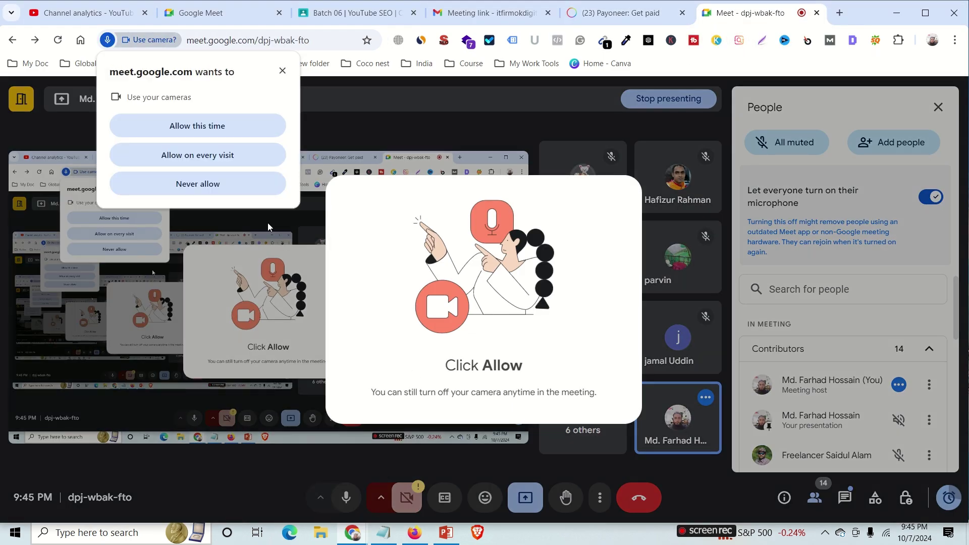
pyautogui.click(234, 134)
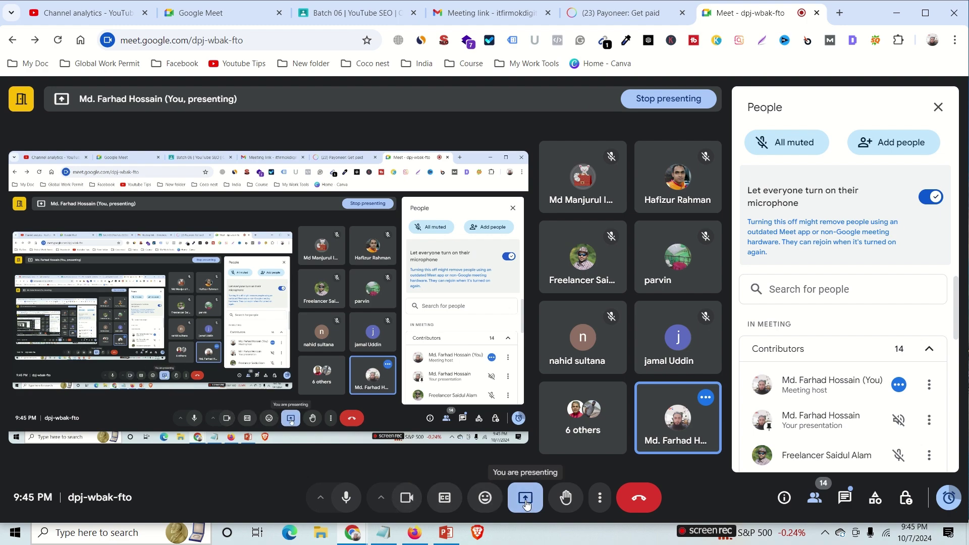
pyautogui.click(525, 500)
pyautogui.click(554, 454)
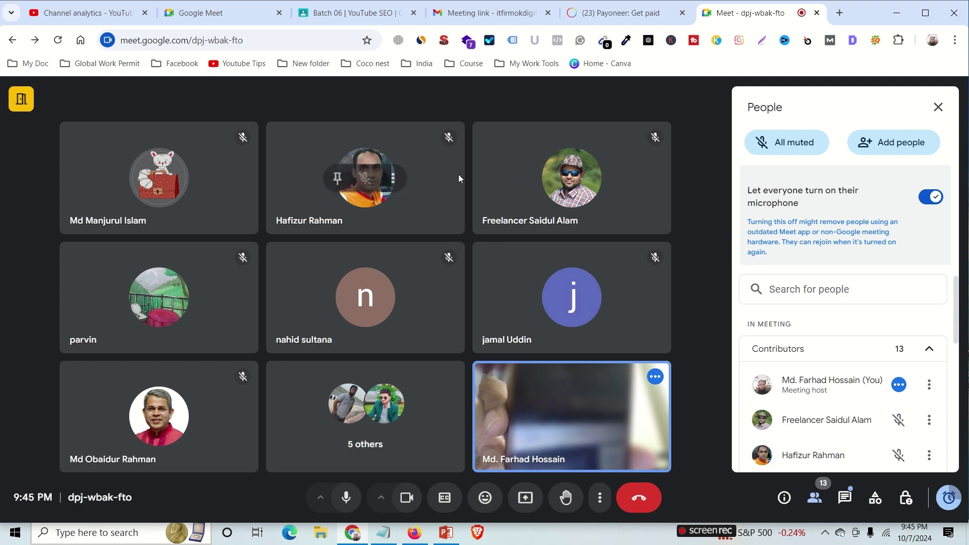
pyautogui.moveTo(338, 2)
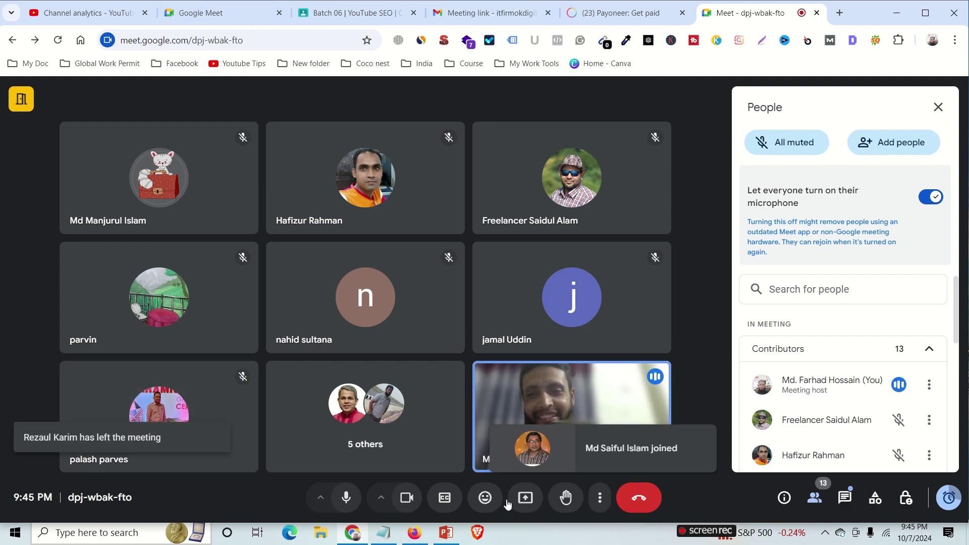
# Share the entire screen again, hide the sharing notice, and turn the camera off.
pyautogui.click(526, 498)
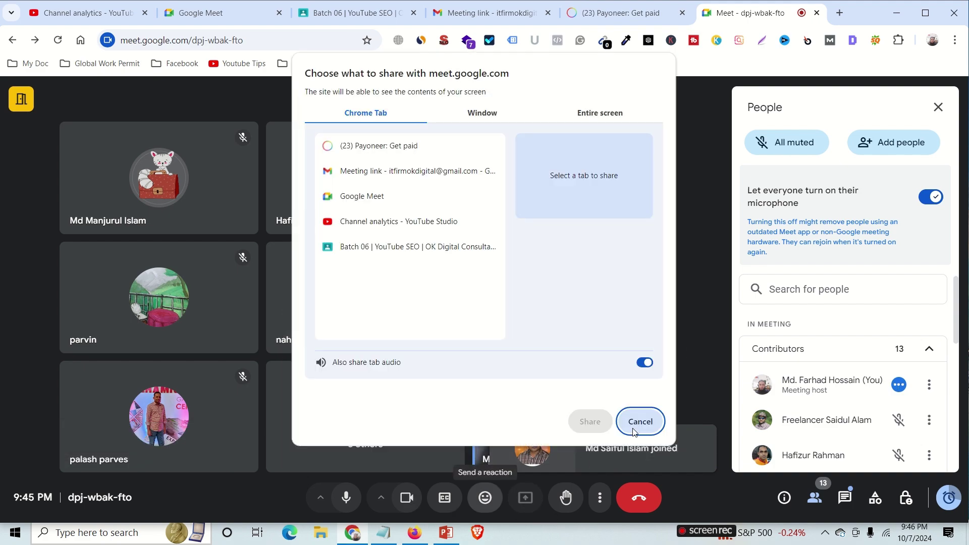
pyautogui.click(600, 114)
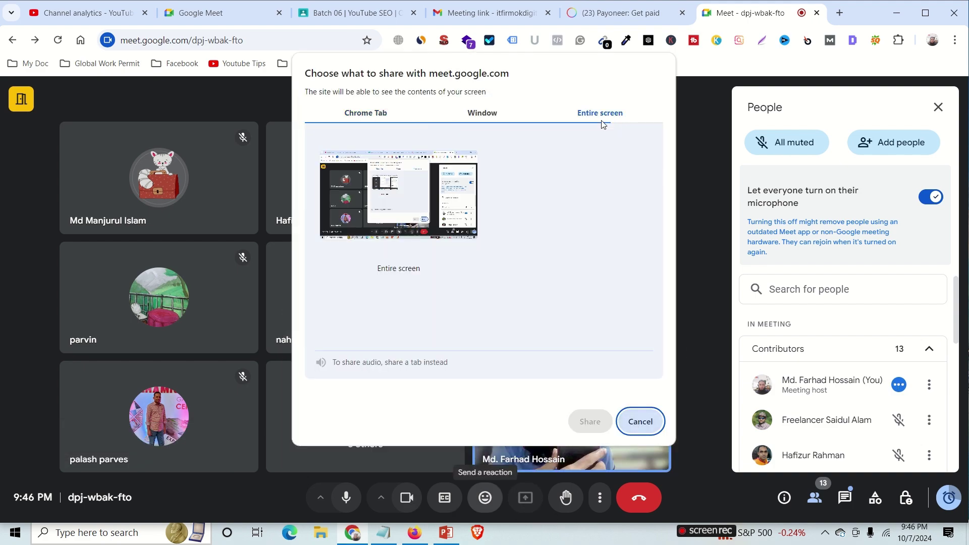
pyautogui.click(402, 201)
pyautogui.click(585, 421)
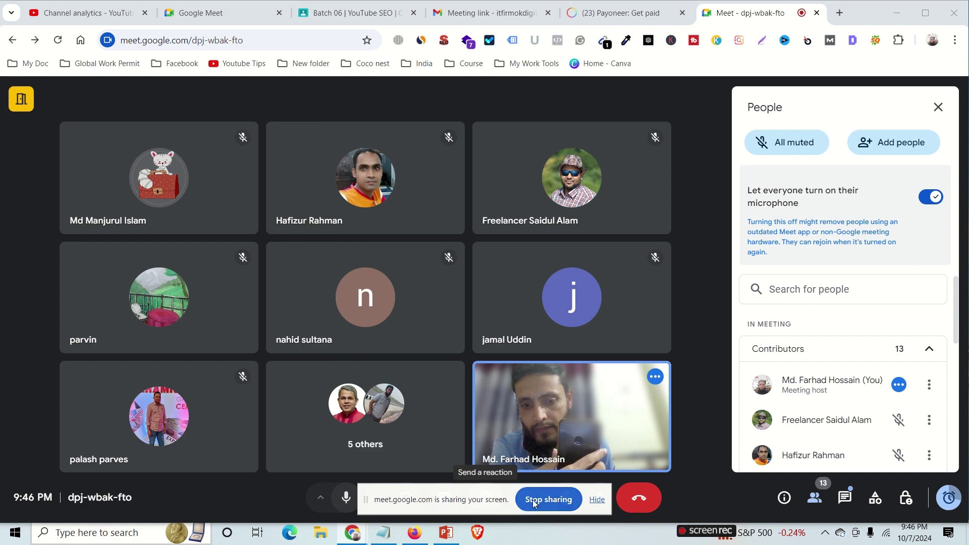
pyautogui.click(533, 501)
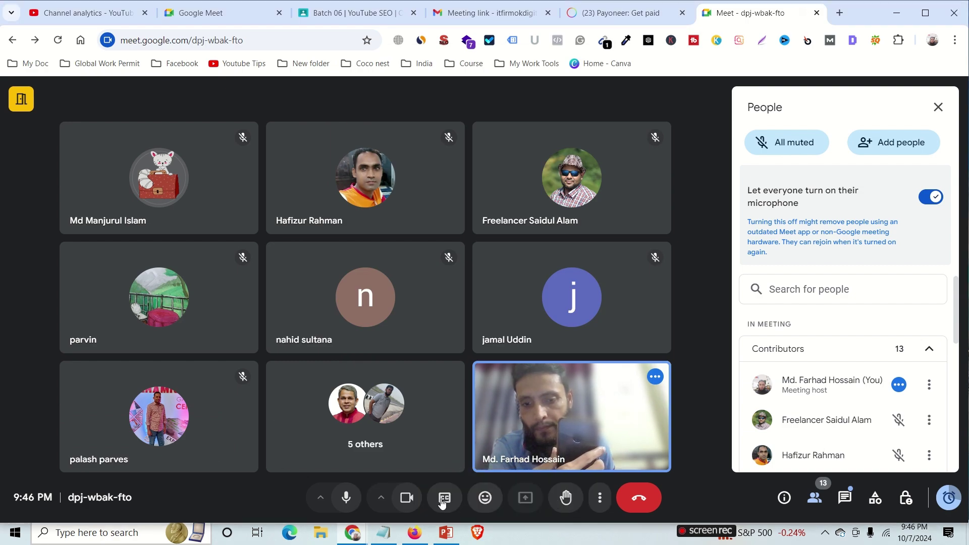
pyautogui.click(407, 498)
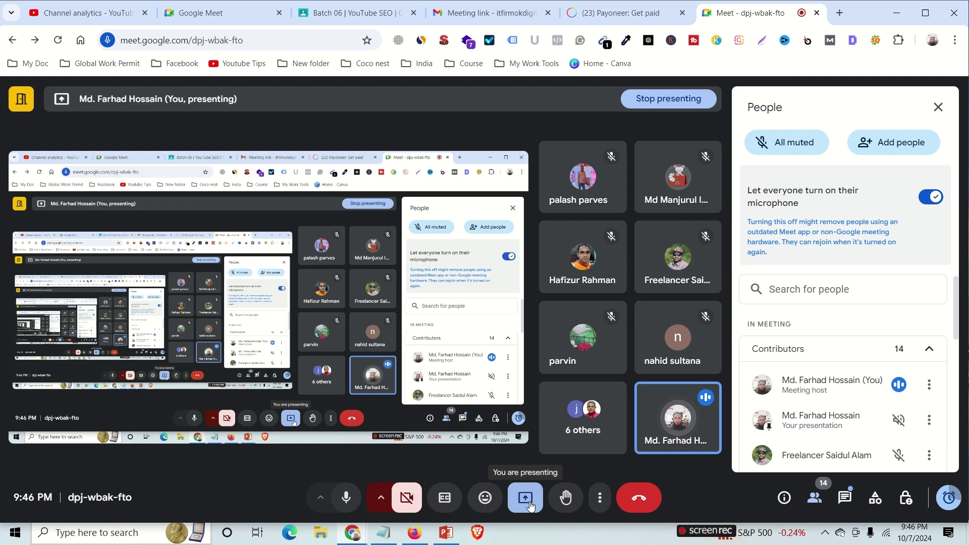
pyautogui.click(533, 501)
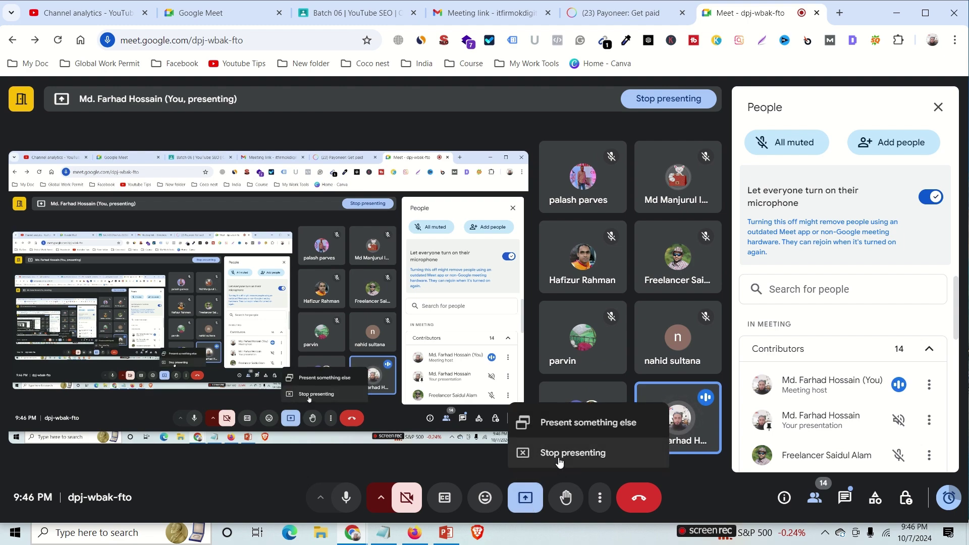
pyautogui.moveTo(670, 3)
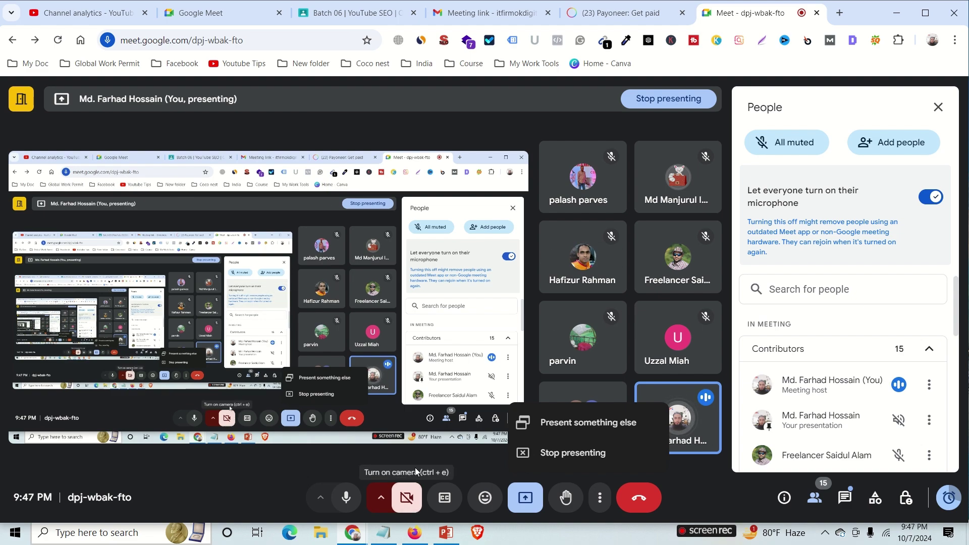
# Load remitly.com in a new tab, select the sign-up Email field, then switch to Firefox.
pyautogui.click(839, 13)
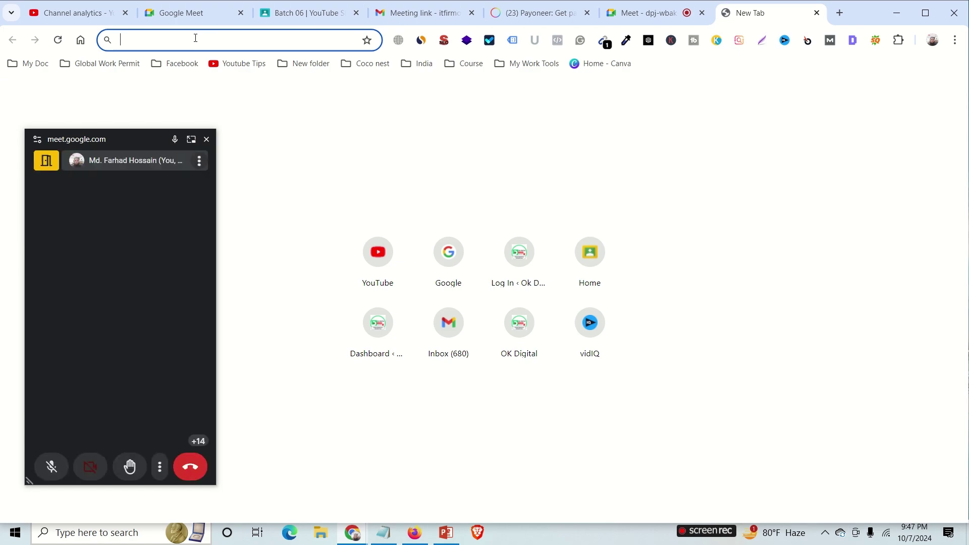
pyautogui.write('rem')
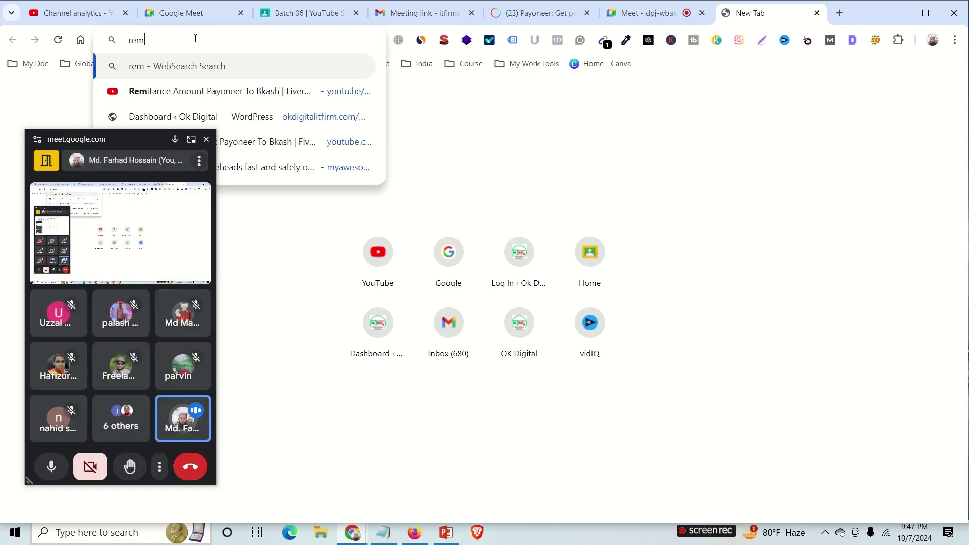
pyautogui.write('itly')
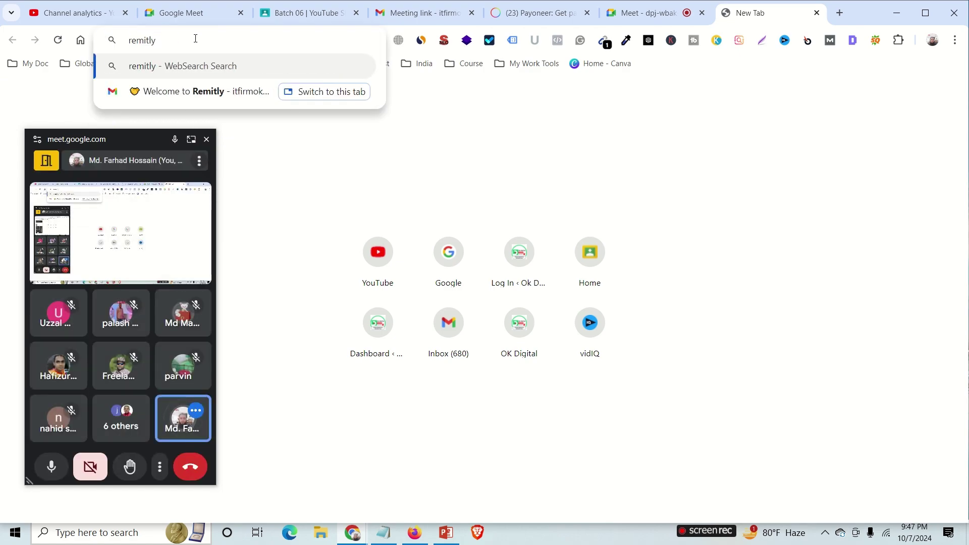
pyautogui.write('.com')
pyautogui.press('Return')
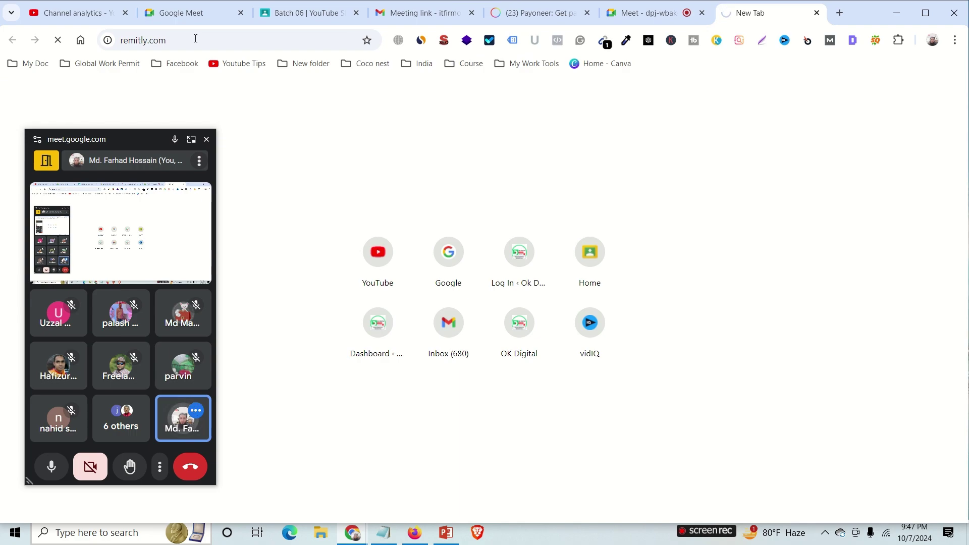
pyautogui.moveTo(86, 140); pyautogui.dragTo(871, 136)
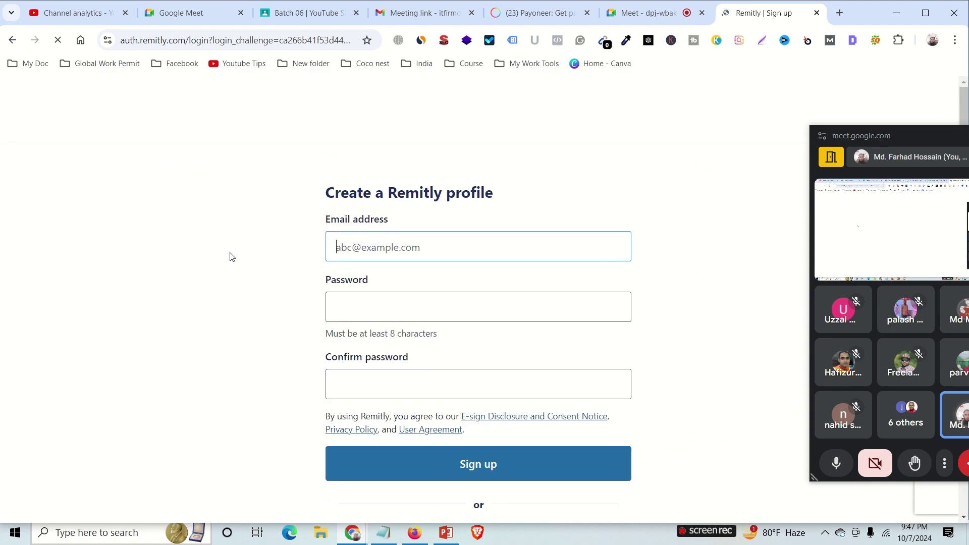
pyautogui.click(384, 257)
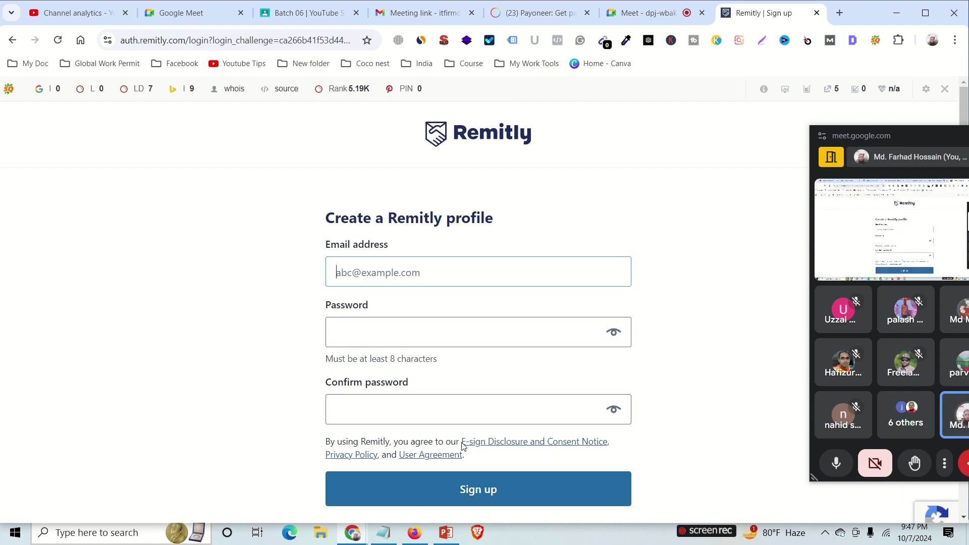
pyautogui.click(421, 539)
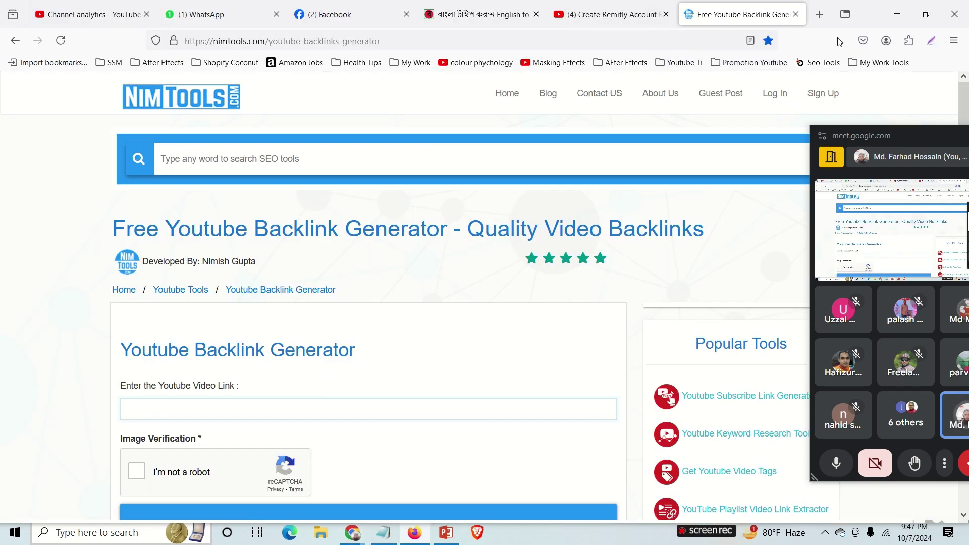
# Load remitly.com in a new Firefox tab.
pyautogui.click(819, 14)
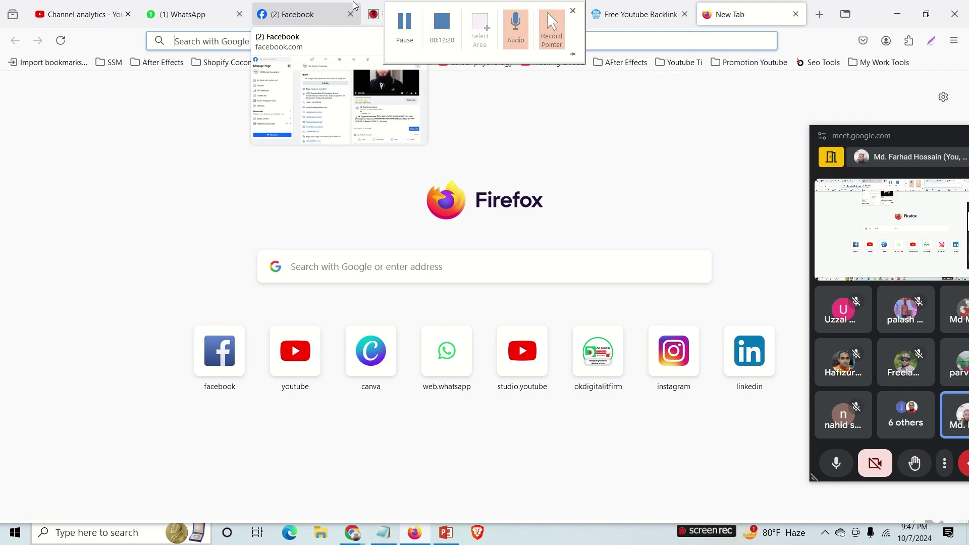
pyautogui.click(664, 35)
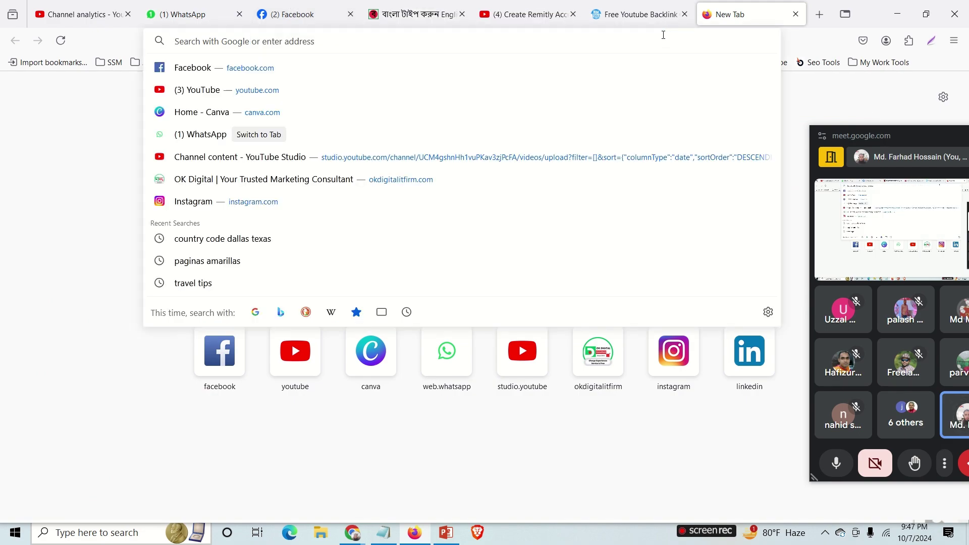
pyautogui.write('remitly.co')
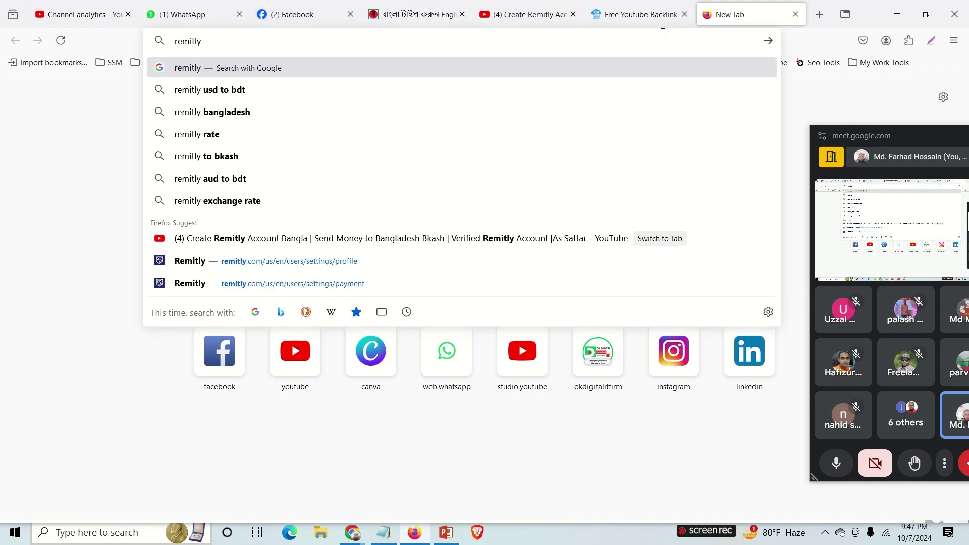
pyautogui.write('m')
pyautogui.press('Return')
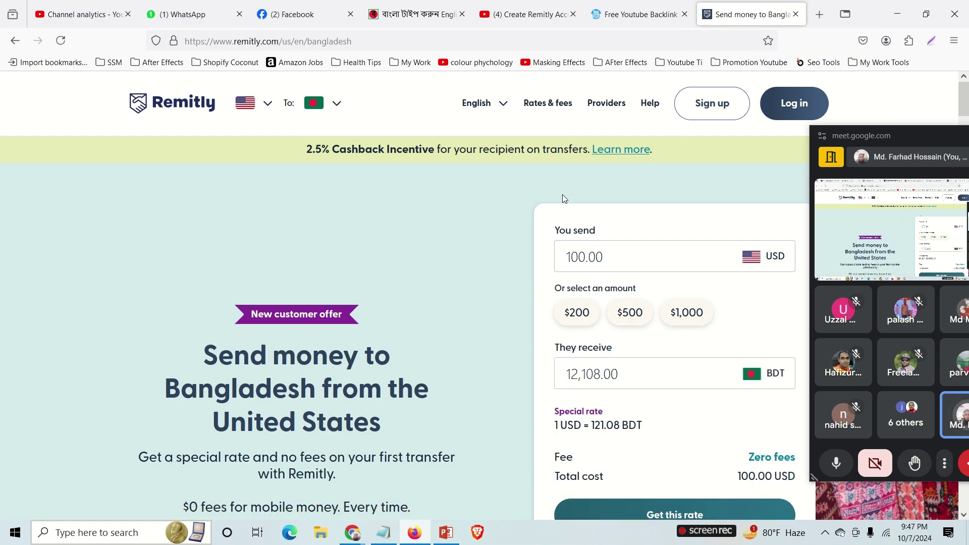
# Sign in to Remitly with the saved credentials to reach the account homepage.
pyautogui.click(777, 108)
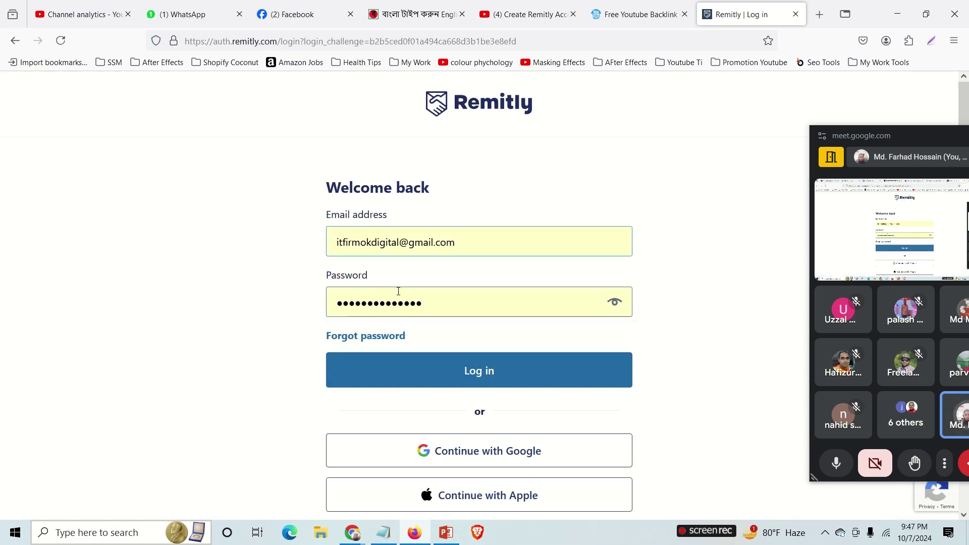
pyautogui.click(400, 381)
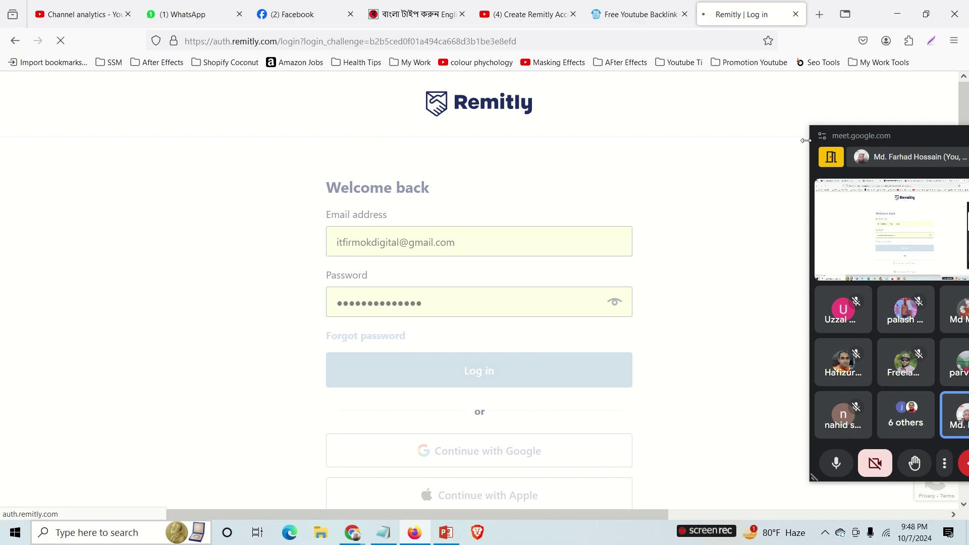
pyautogui.moveTo(867, 139); pyautogui.dragTo(2, 202)
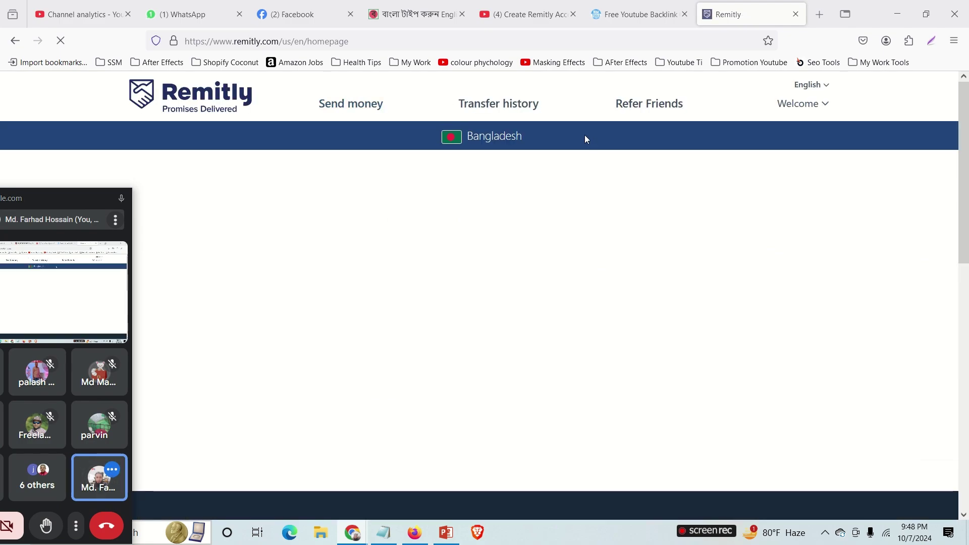
# Add the sender's first and last name under Settings > Profile Information and save.
pyautogui.click(826, 107)
pyautogui.click(775, 127)
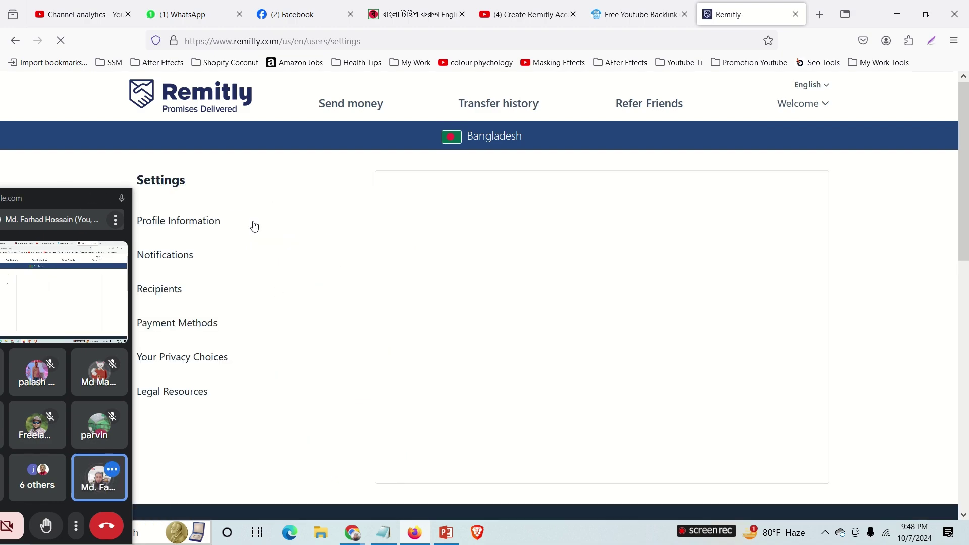
pyautogui.click(174, 223)
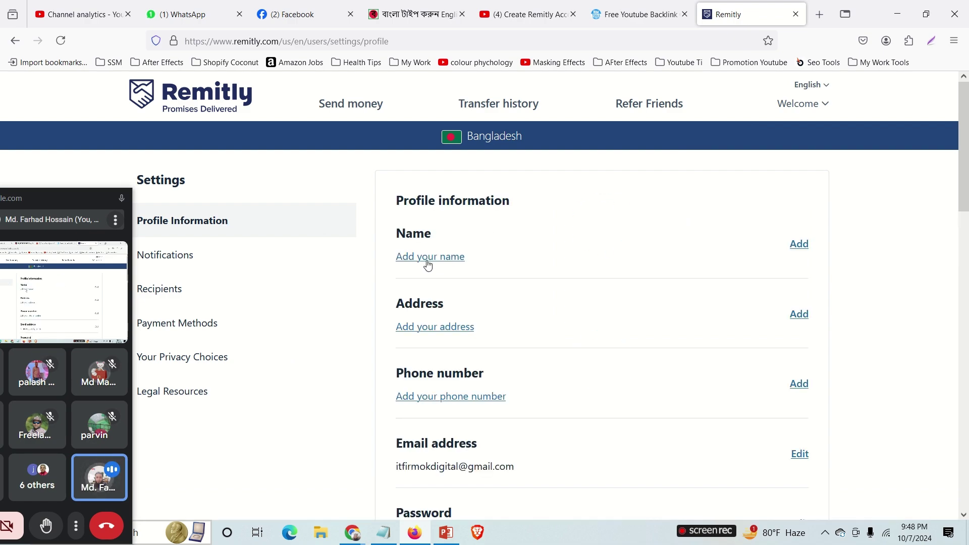
pyautogui.click(429, 259)
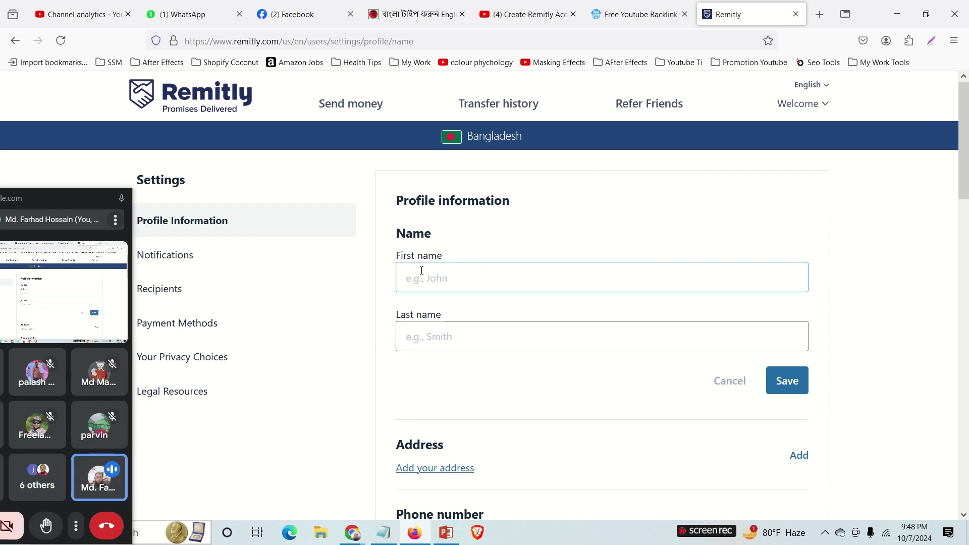
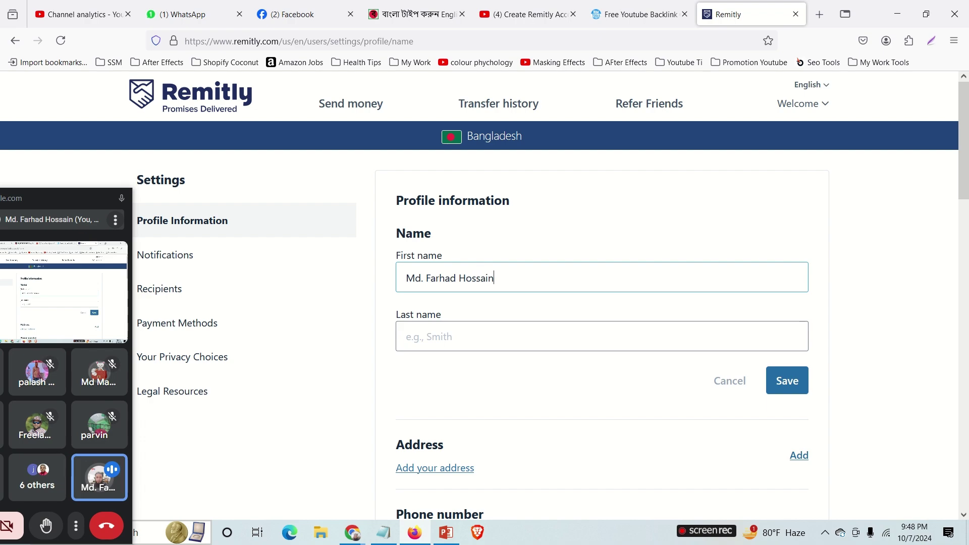
pyautogui.moveTo(532, 284); pyautogui.dragTo(462, 281)
pyautogui.press('BackSpace')
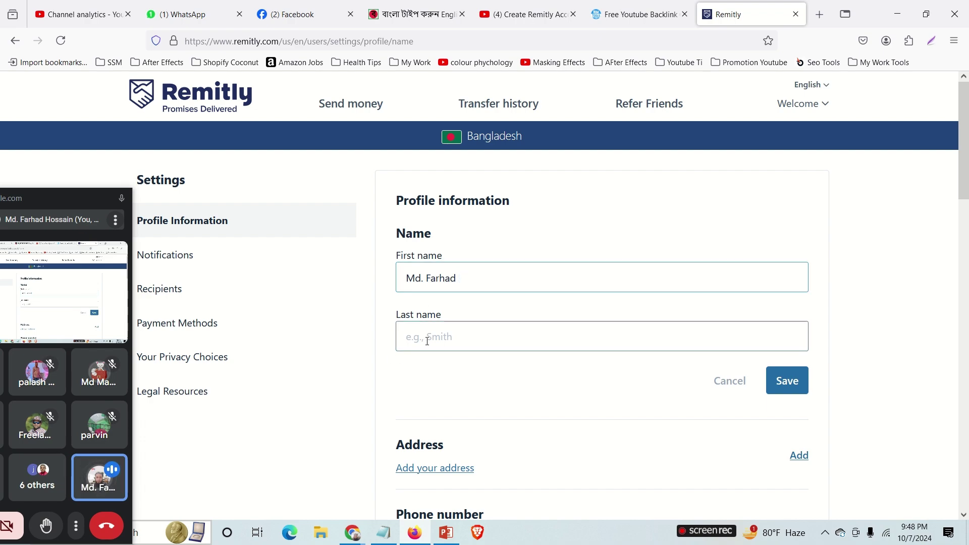
pyautogui.click(427, 341)
pyautogui.write('Hossain')
pyautogui.click(786, 381)
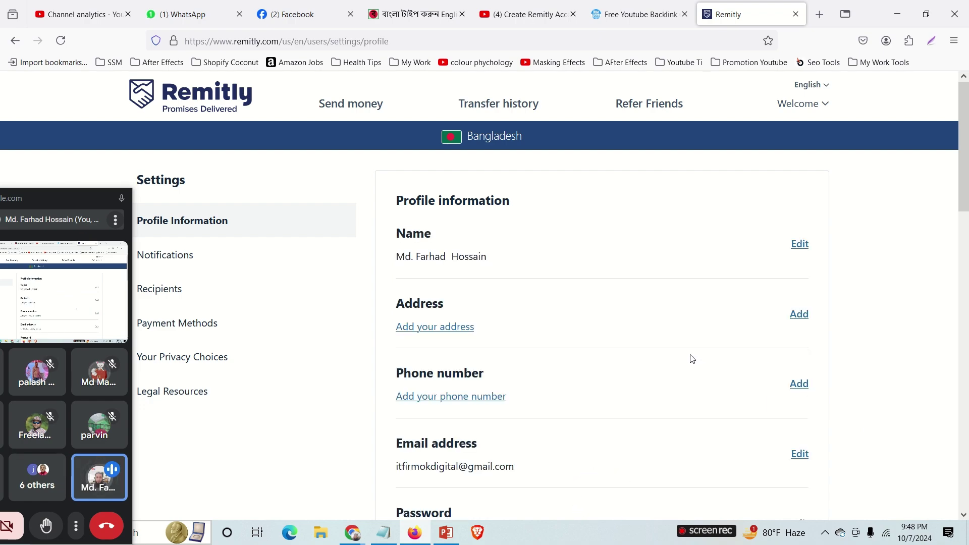
# Go to the Transfer history page.
pyautogui.scroll(-3, 567, 339)
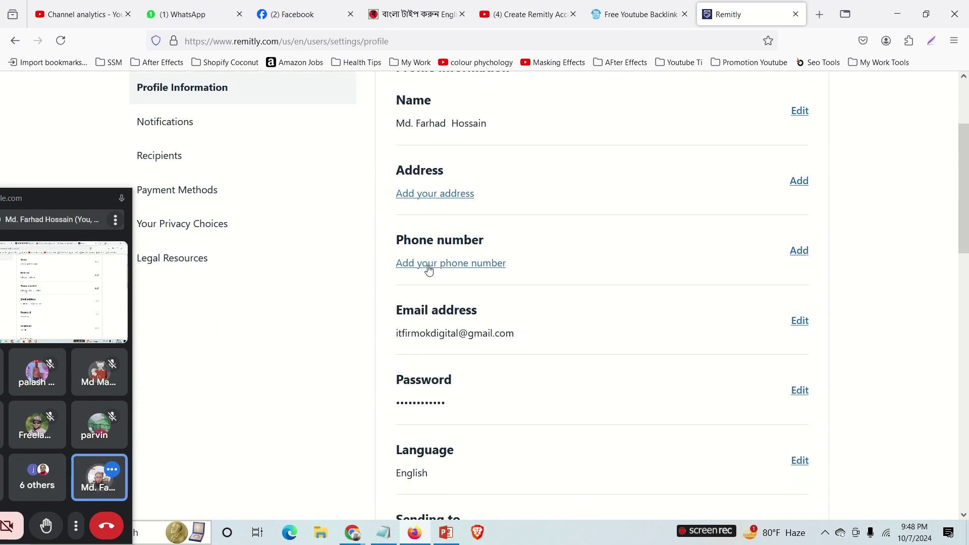
pyautogui.scroll(-5, 504, 391)
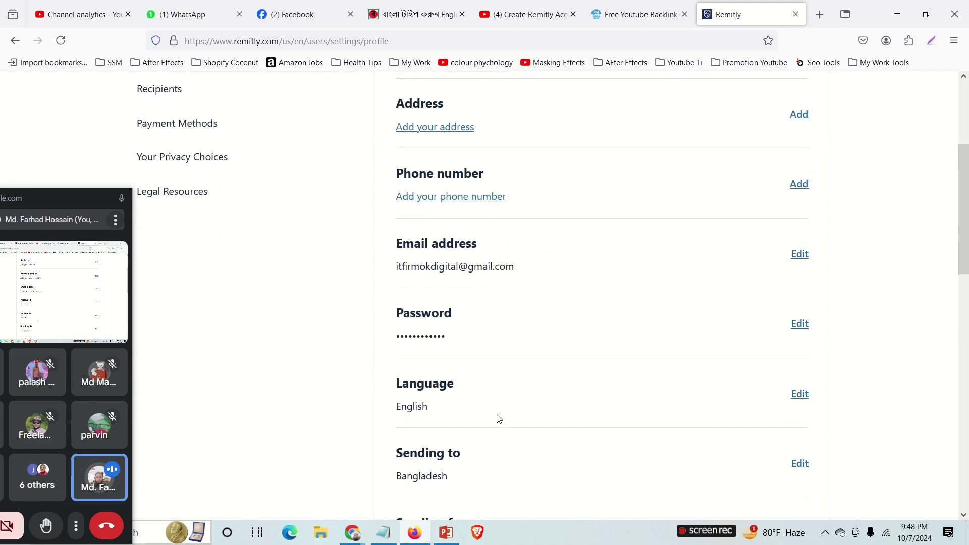
pyautogui.scroll(5, 505, 350)
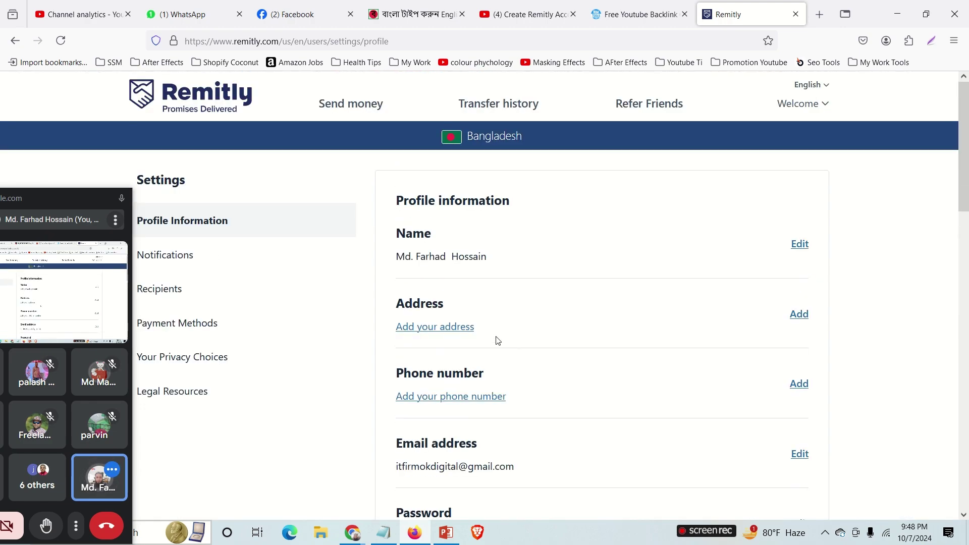
pyautogui.moveTo(54, 201); pyautogui.dragTo(921, 150)
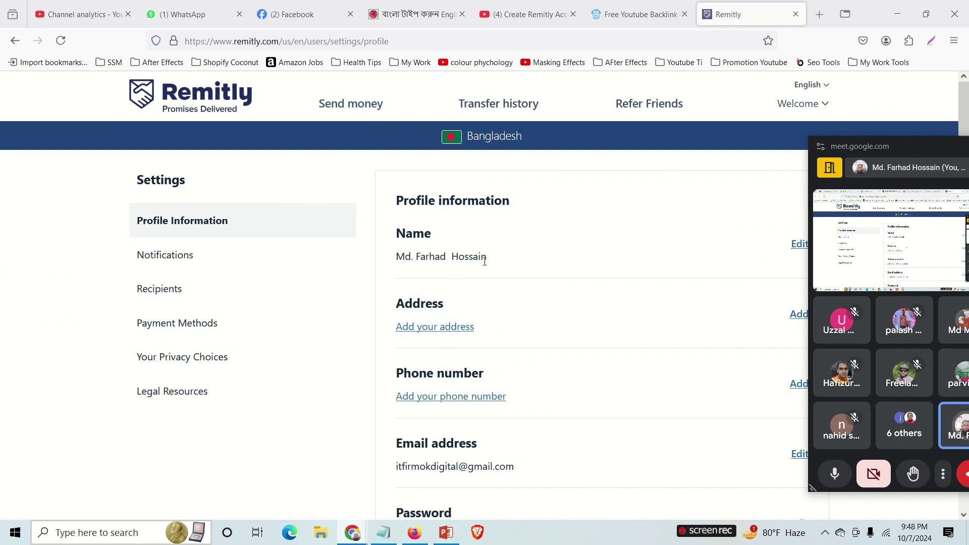
pyautogui.click(486, 106)
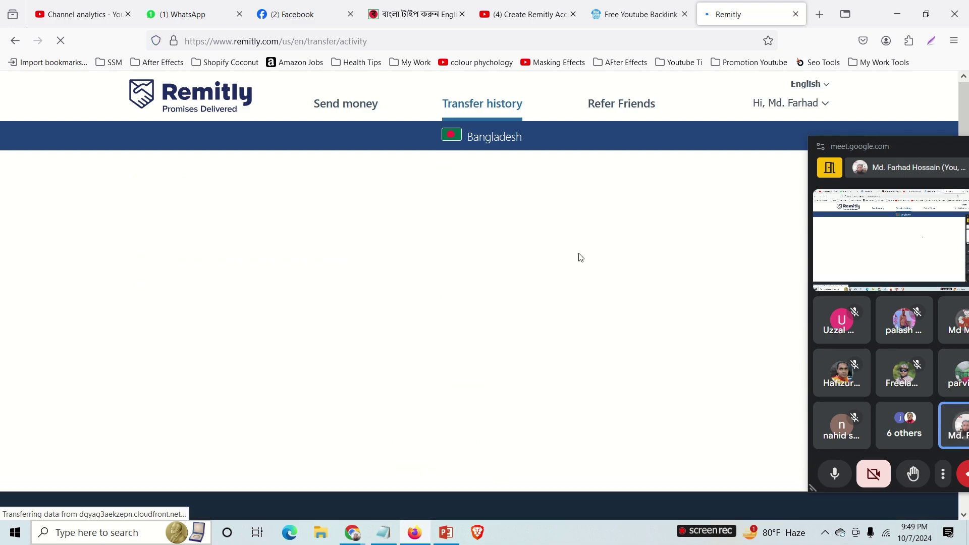
# View the Refer Friends page's 'Give $10, get $10' invite link and rewards summary.
pyautogui.click(622, 104)
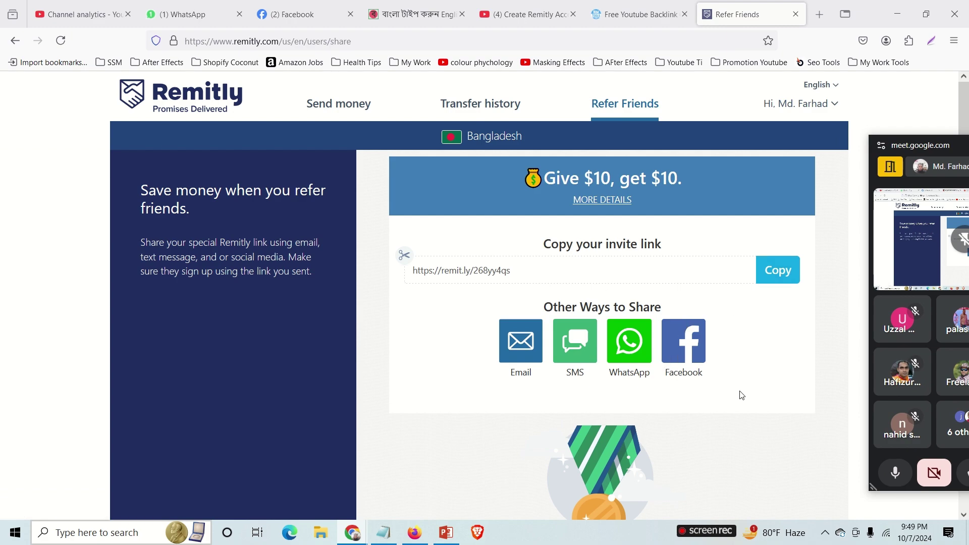
pyautogui.scroll(-7, 739, 393)
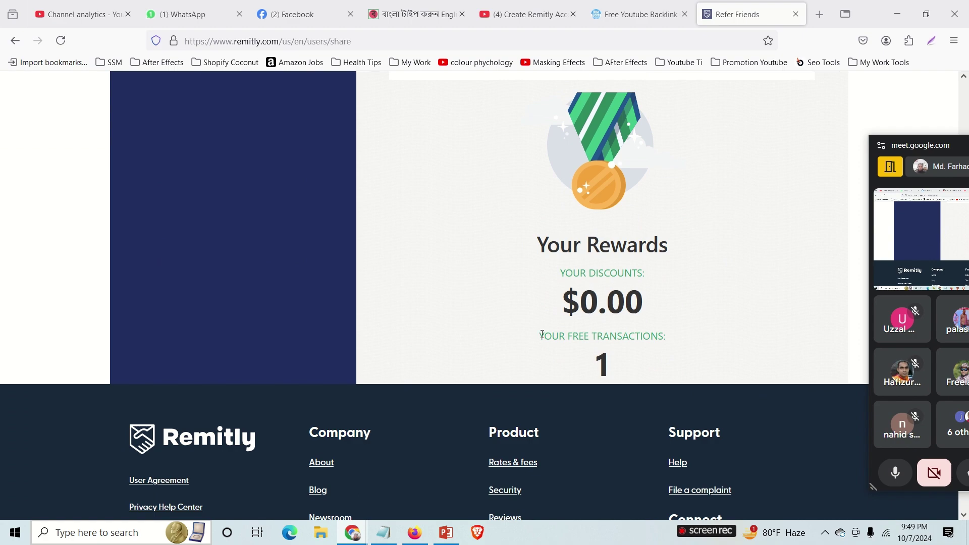
pyautogui.moveTo(542, 334); pyautogui.dragTo(670, 343)
pyautogui.scroll(5, 707, 318)
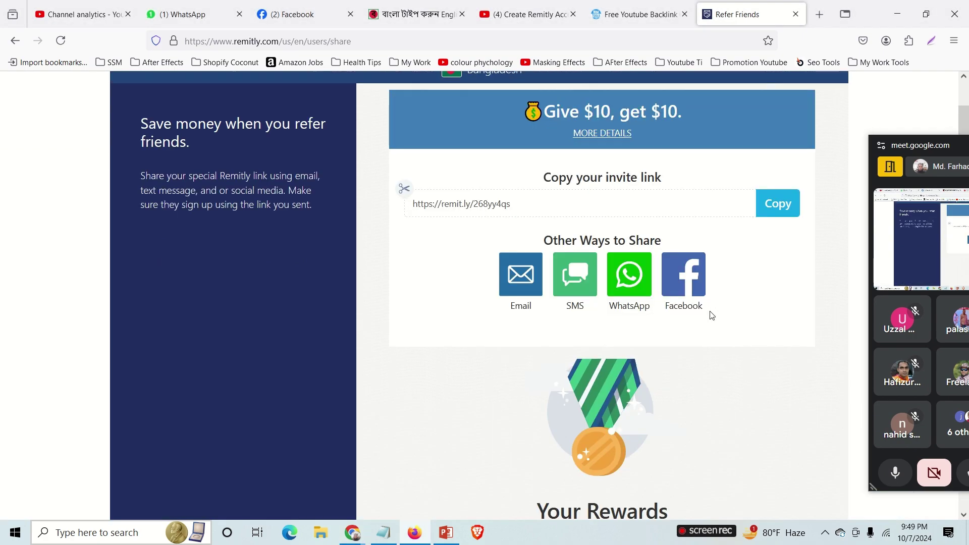
pyautogui.scroll(1, 593, 268)
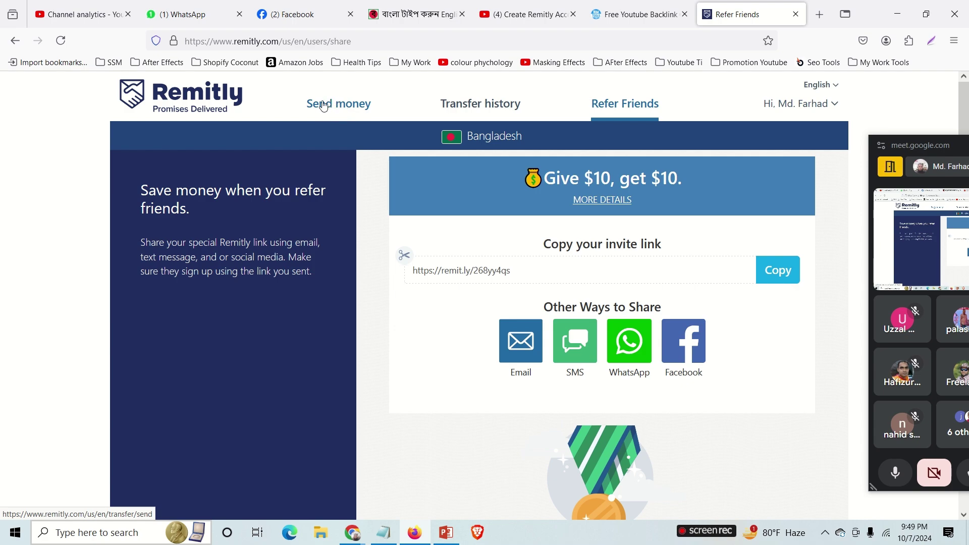
# Start a Send money transfer to a New Recipient in Bangladesh.
pyautogui.click(336, 111)
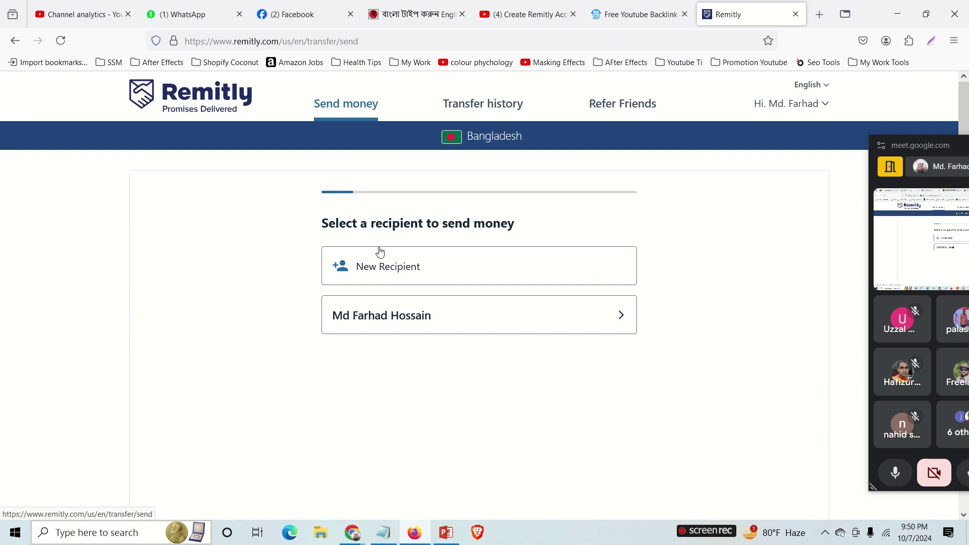
pyautogui.click(392, 282)
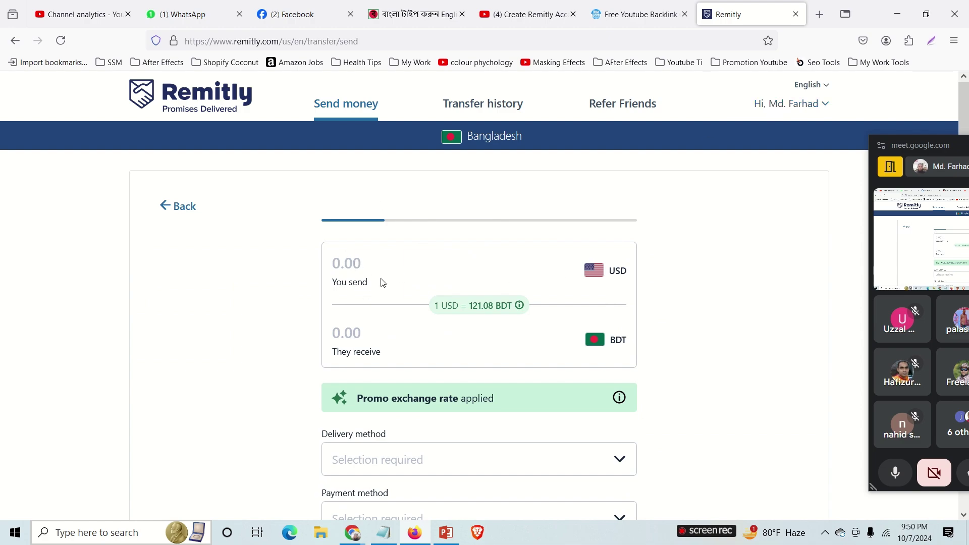
pyautogui.click(337, 264)
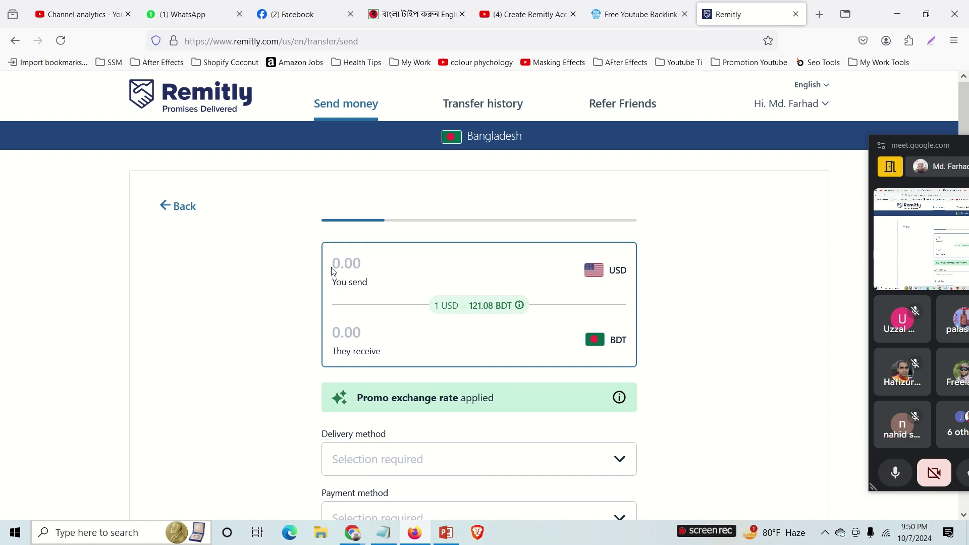
pyautogui.write('100')
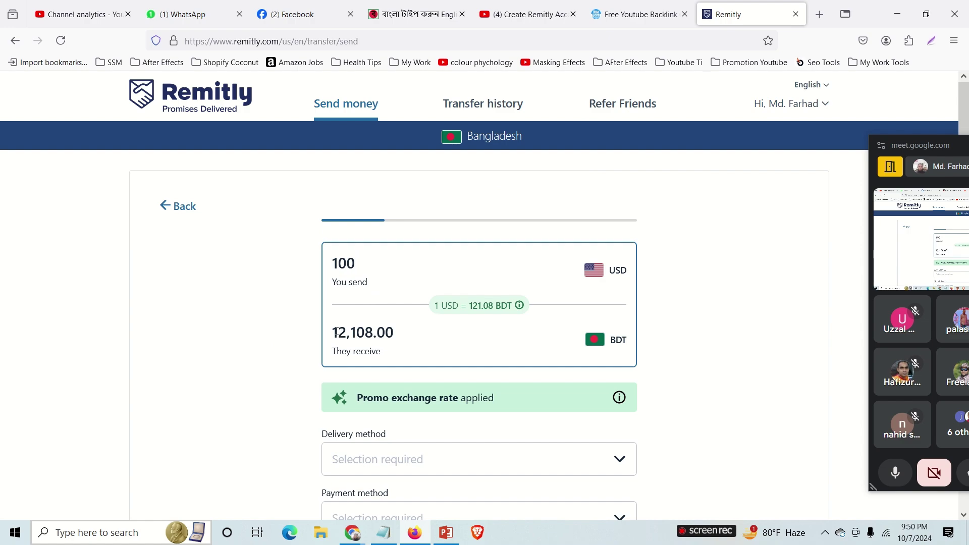
pyautogui.moveTo(348, 331); pyautogui.dragTo(392, 328)
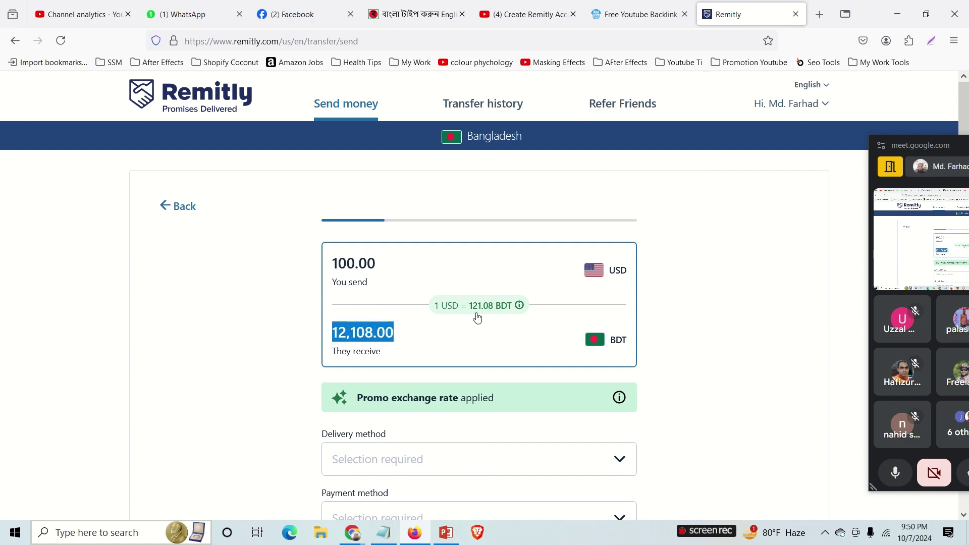
pyautogui.scroll(-1, 270, 352)
pyautogui.scroll(-3, 271, 352)
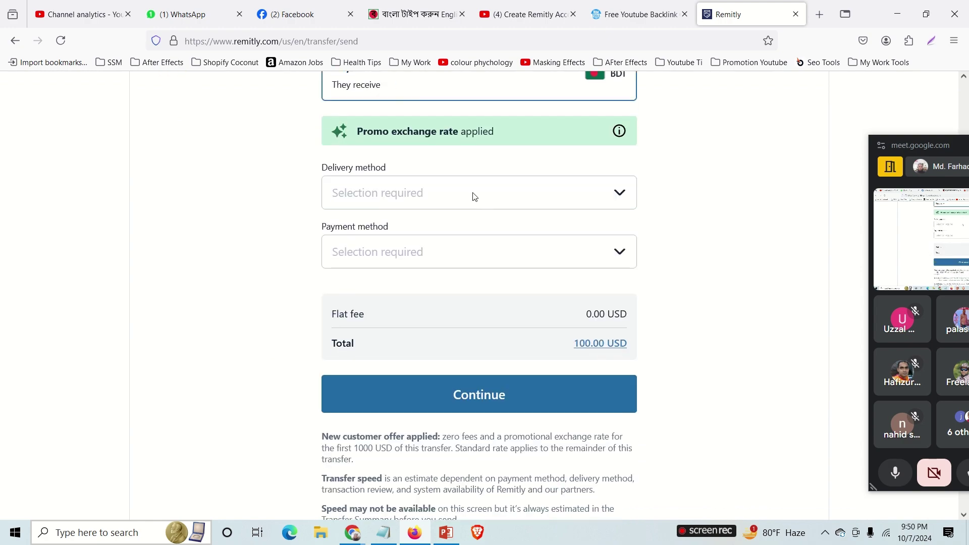
# Compare the payment choices for Mobile Money and Bank Deposit delivery.
pyautogui.click(466, 197)
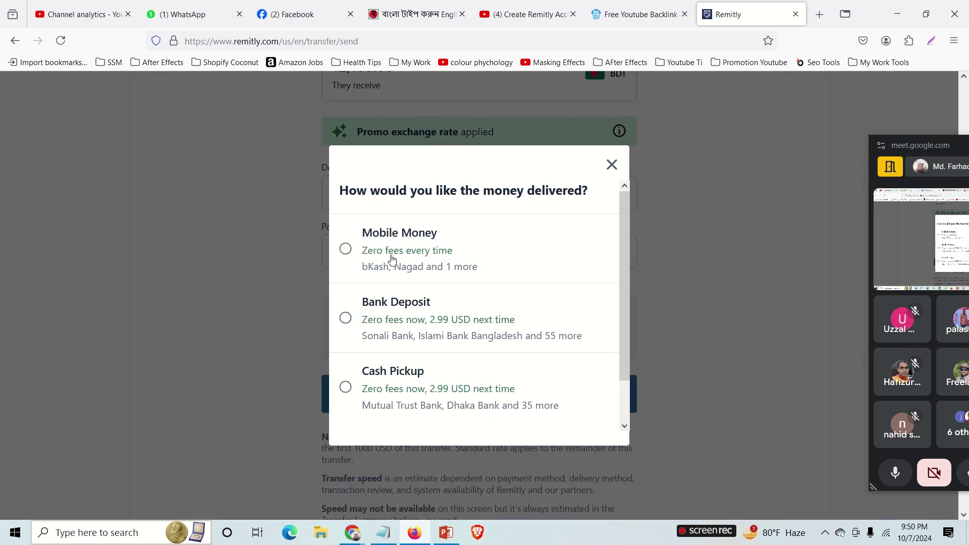
pyautogui.click(346, 249)
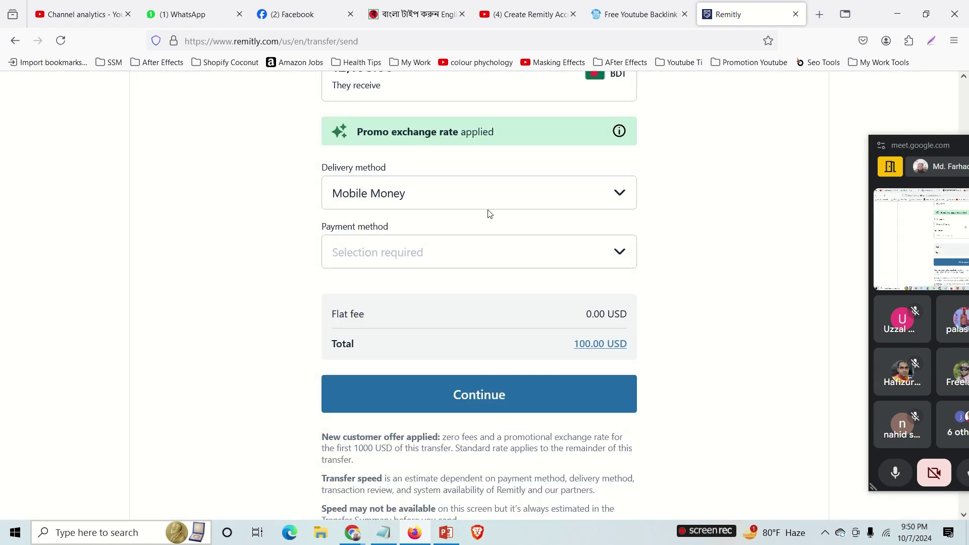
pyautogui.click(608, 257)
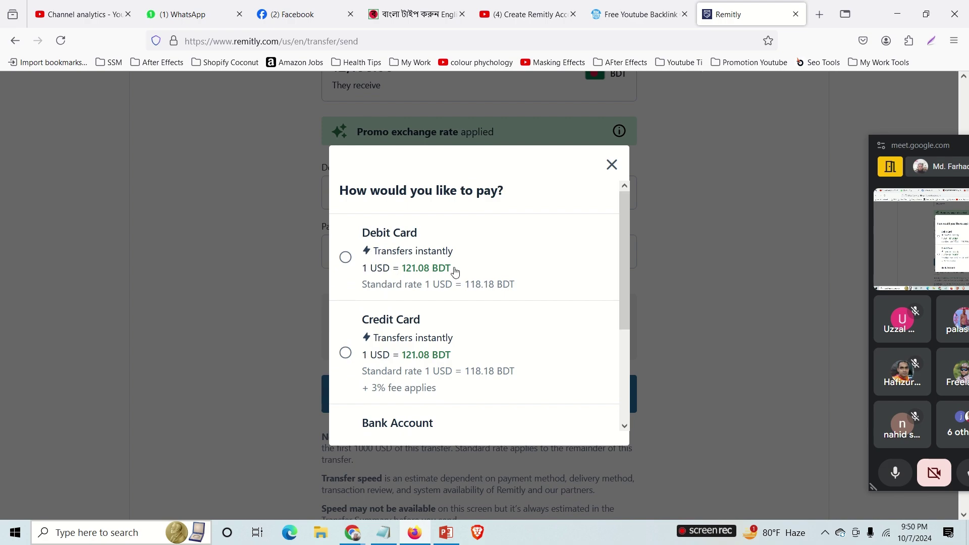
pyautogui.click(611, 165)
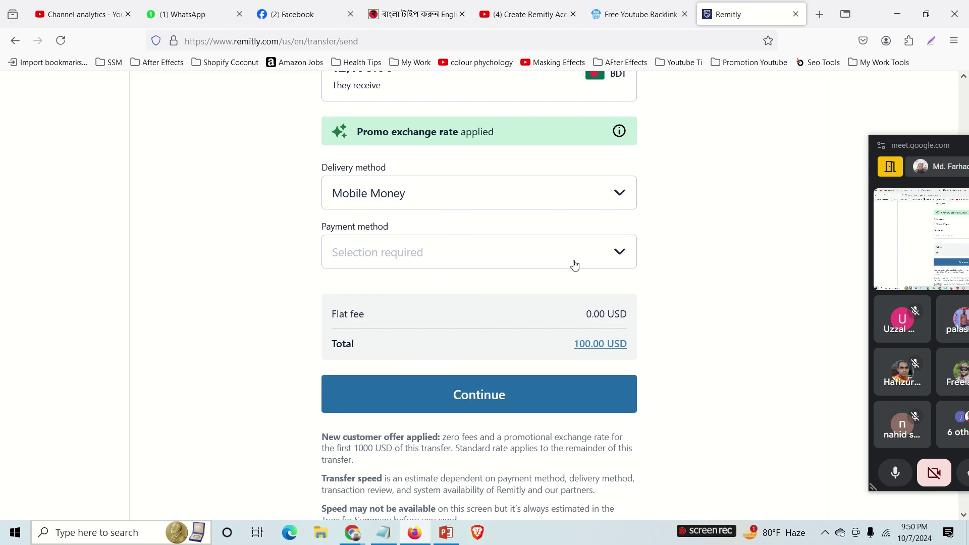
pyautogui.click(611, 260)
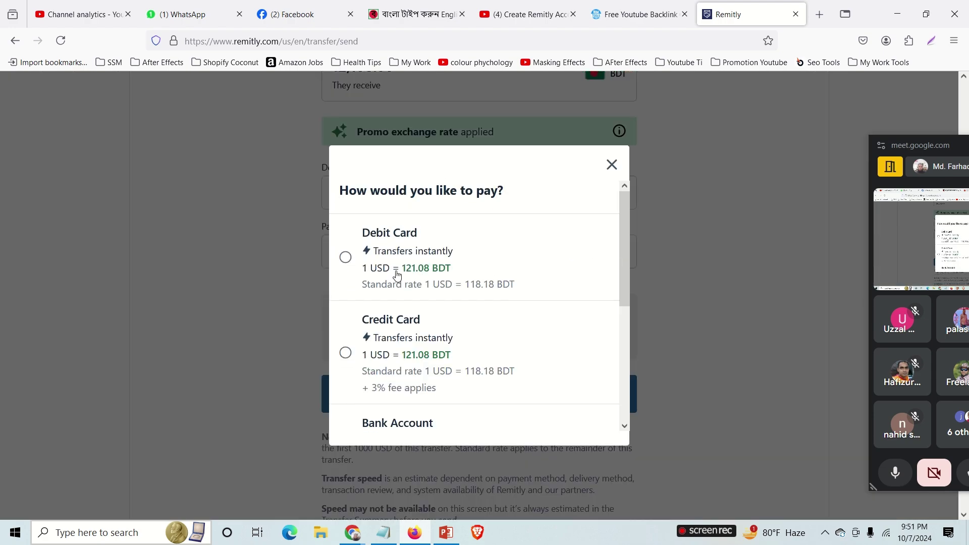
pyautogui.click(612, 166)
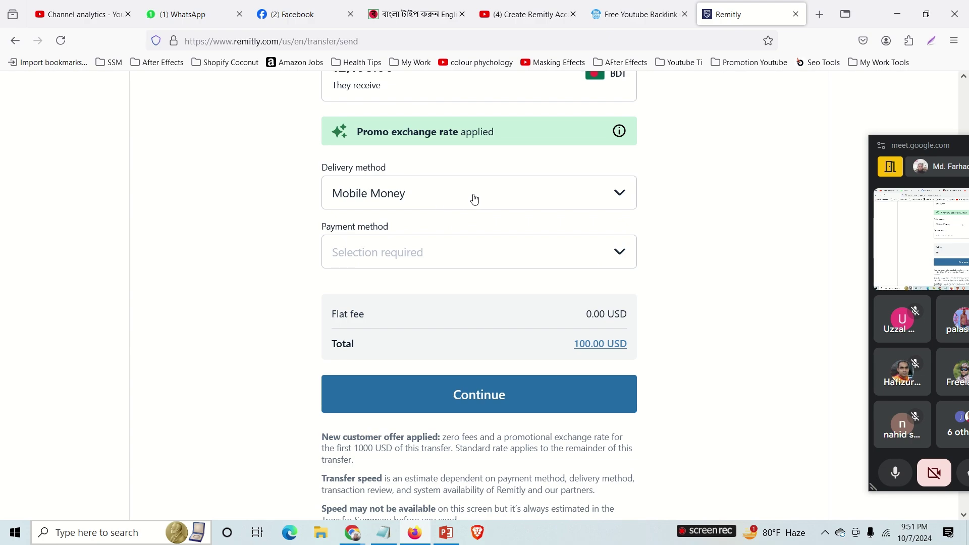
pyautogui.click(475, 200)
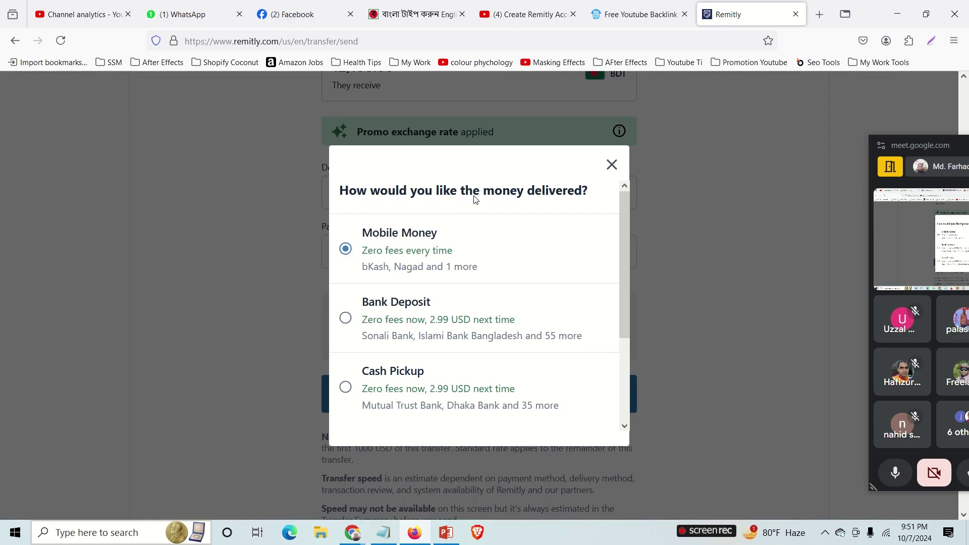
pyautogui.click(351, 320)
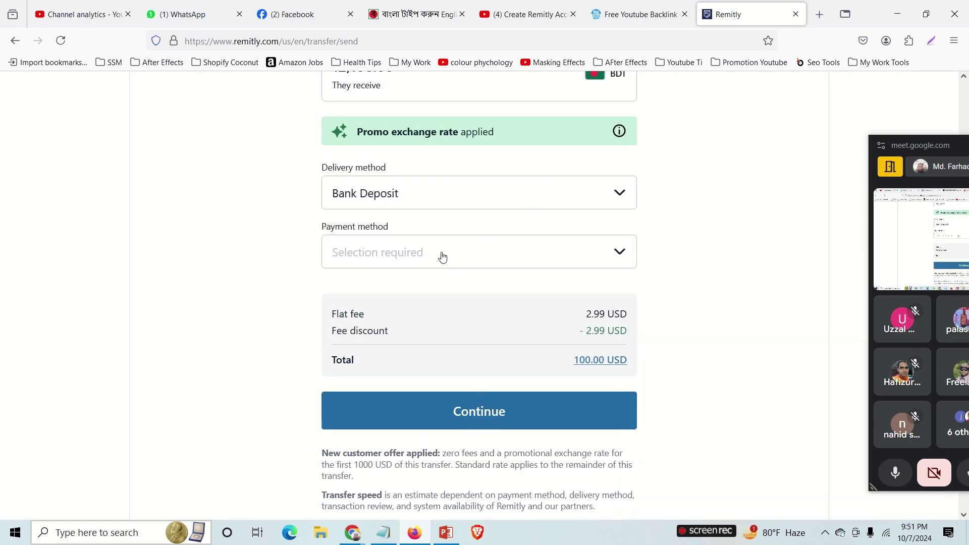
pyautogui.click(465, 247)
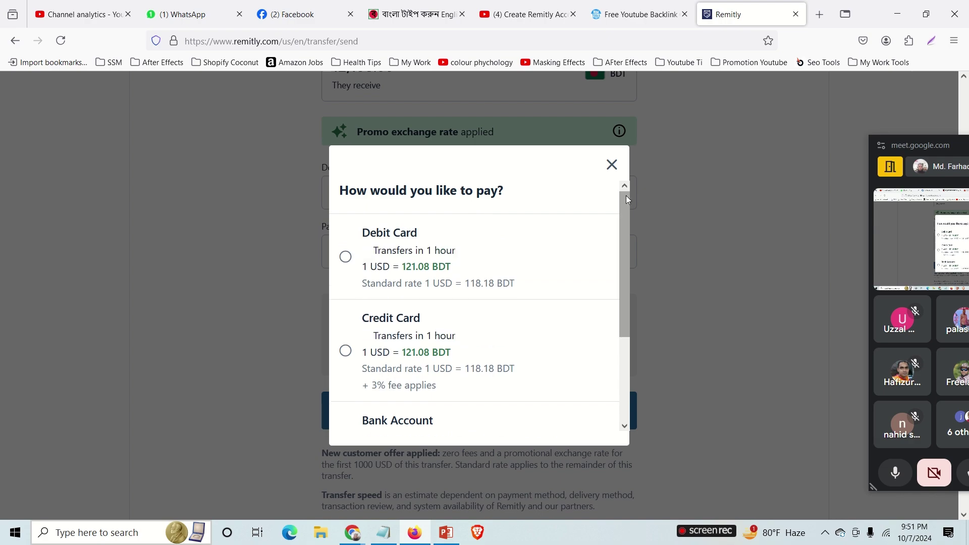
pyautogui.click(611, 161)
# Set delivery to Mobile Money and payment to Credit Card, totalling 103.00 USD.
pyautogui.click(488, 205)
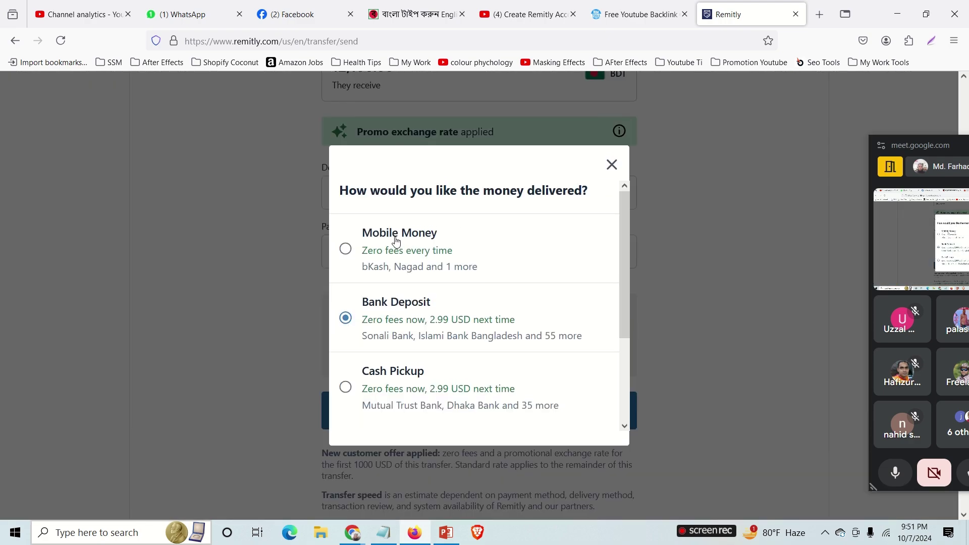
pyautogui.click(396, 244)
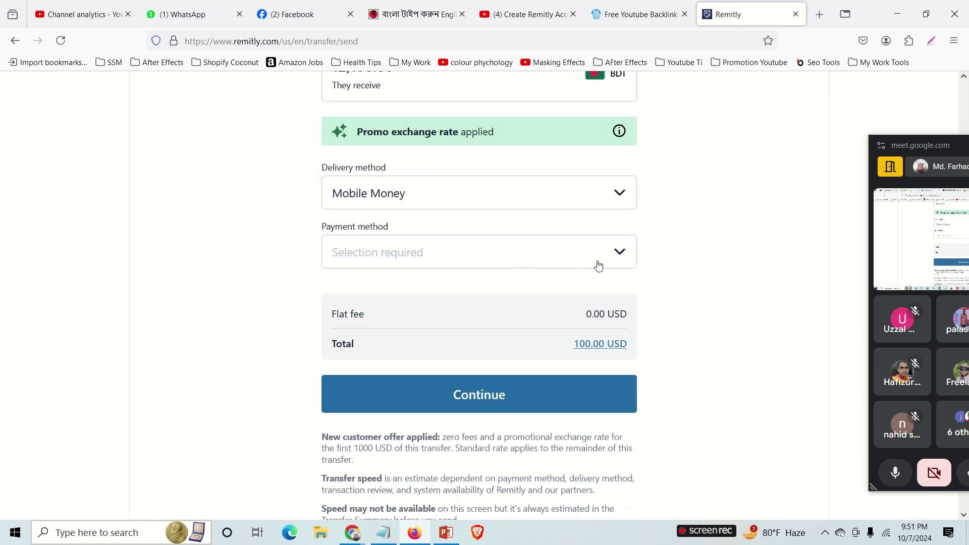
pyautogui.click(619, 253)
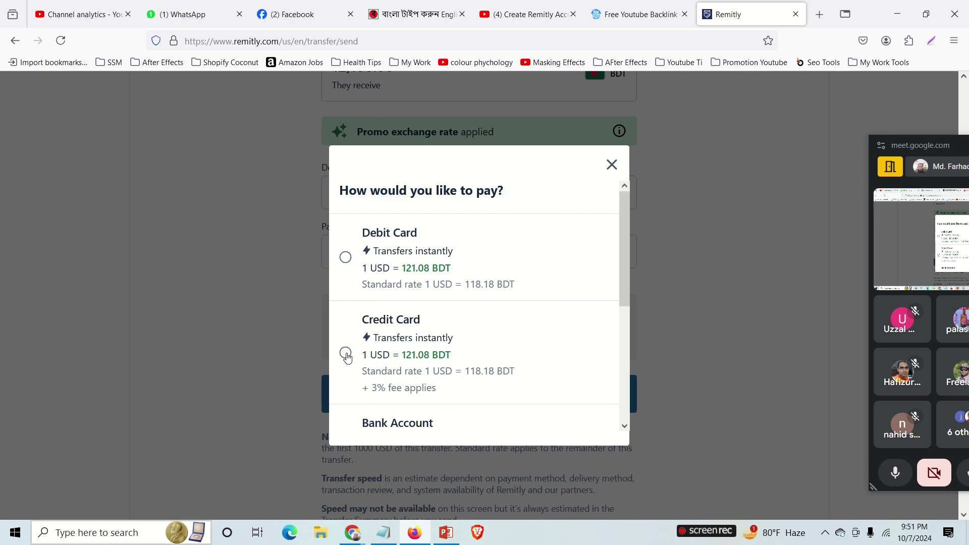
pyautogui.scroll(-3, 439, 340)
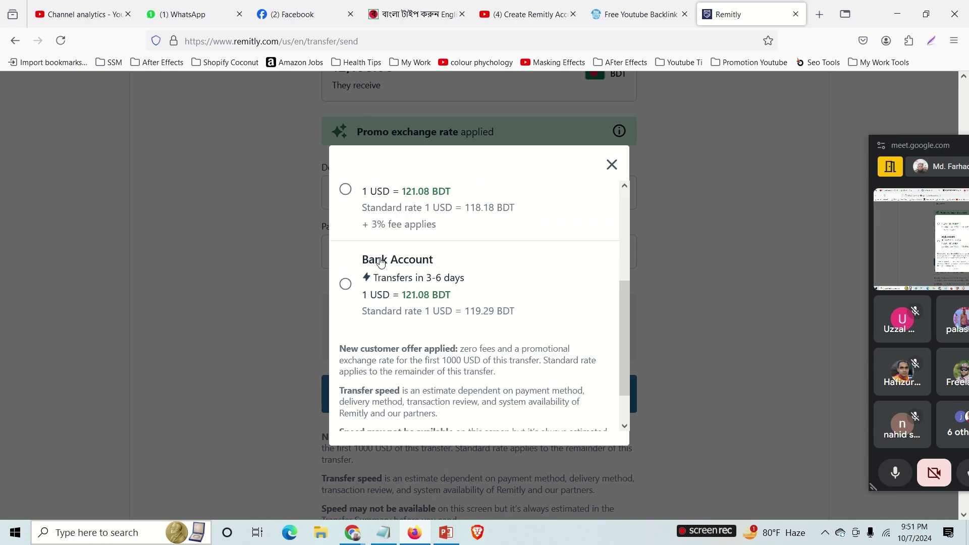
pyautogui.scroll(3, 380, 262)
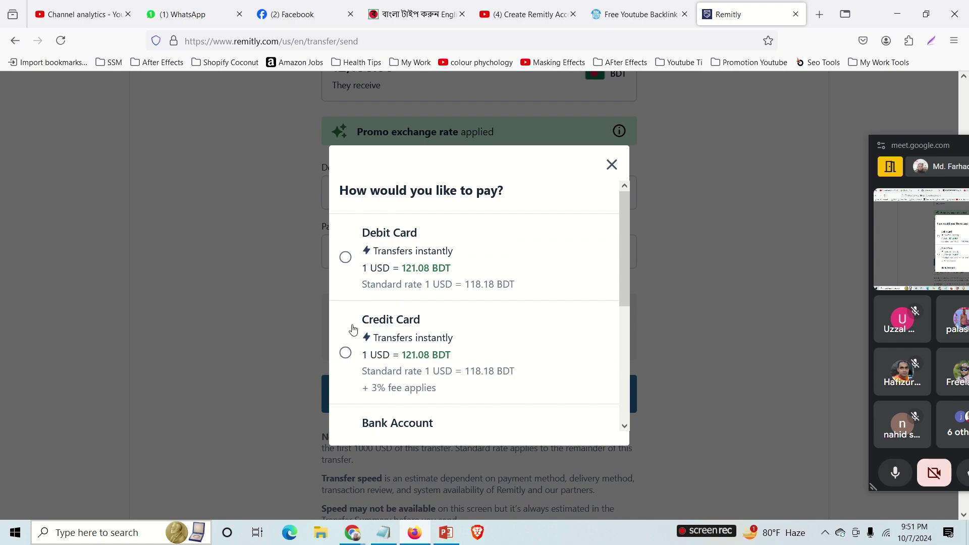
pyautogui.click(345, 352)
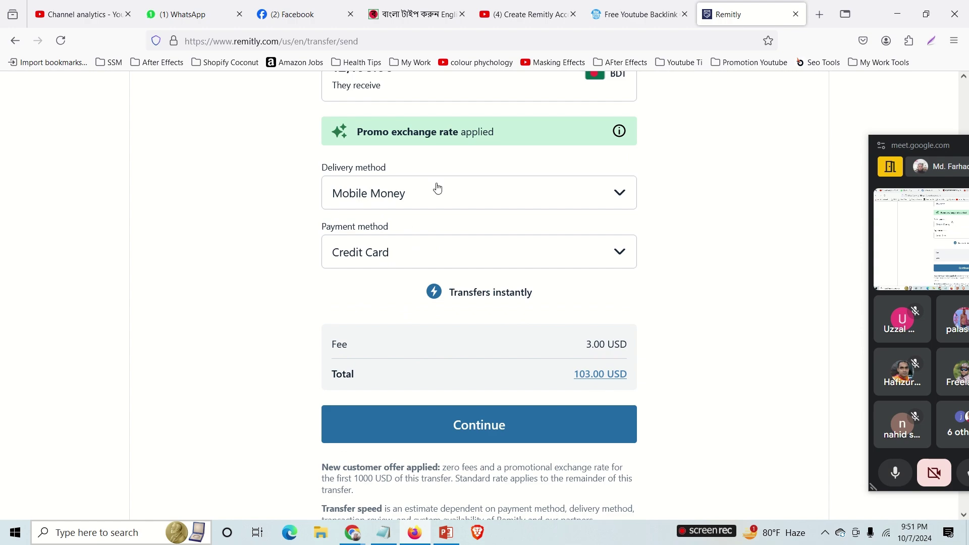
pyautogui.scroll(2, 445, 199)
# Change the You send amount from 100 to 200.00 USD and continue.
pyautogui.scroll(3, 412, 133)
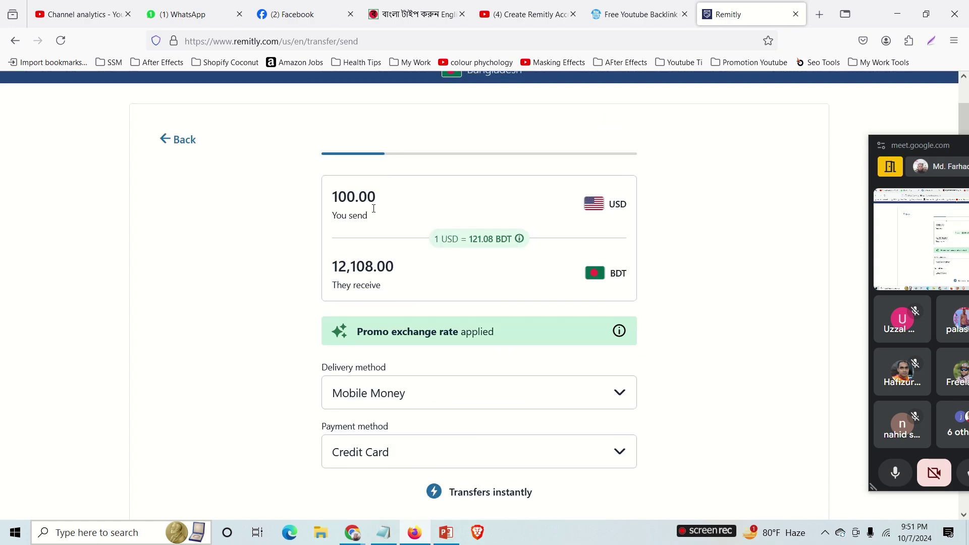
pyautogui.scroll(-6, 639, 247)
pyautogui.scroll(3, 538, 258)
pyautogui.scroll(3, 538, 258)
pyautogui.click(337, 196)
pyautogui.press('BackSpace')
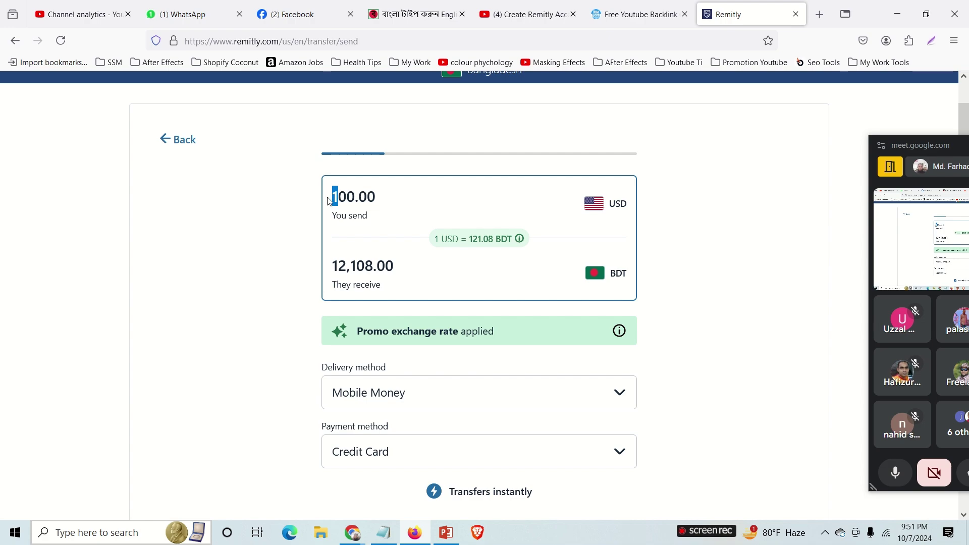
pyautogui.write('2')
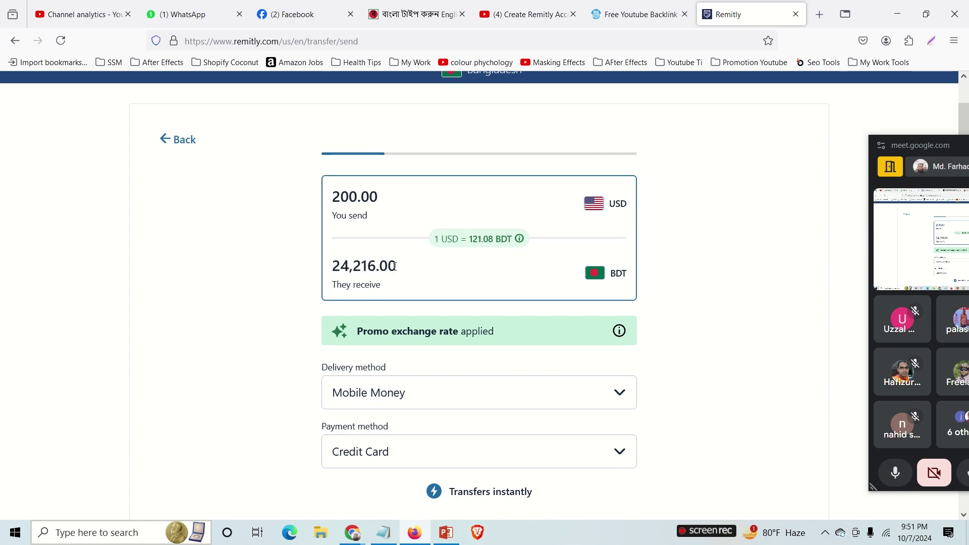
pyautogui.scroll(-9, 664, 328)
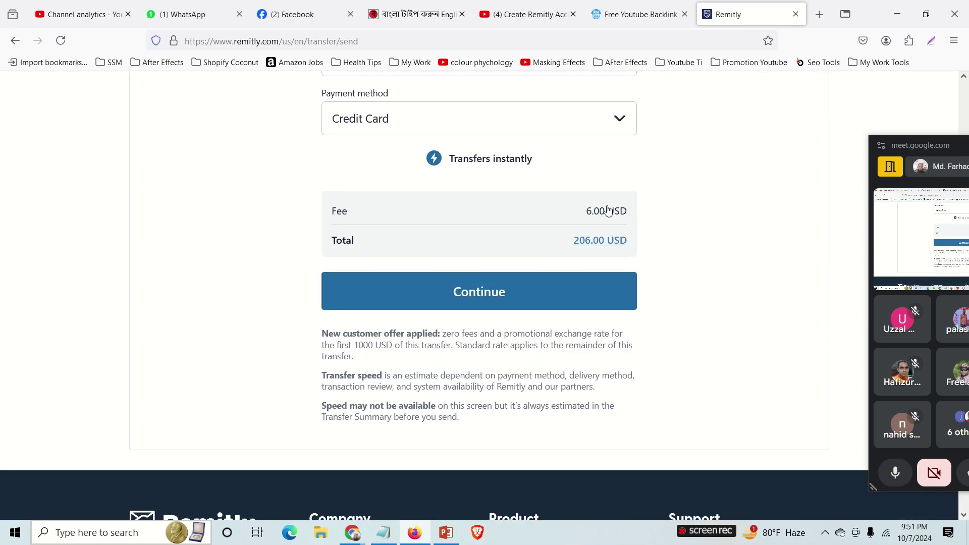
pyautogui.click(483, 294)
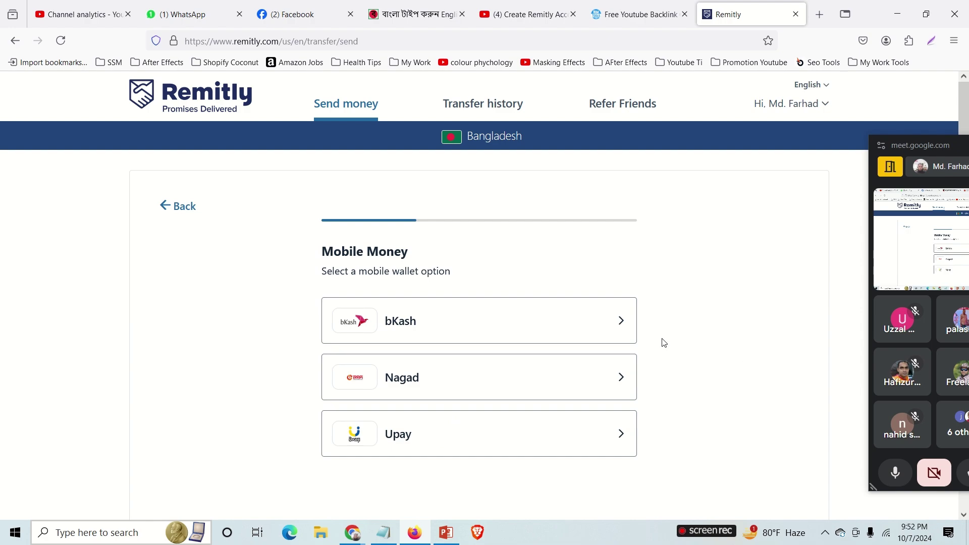
# Choose bKash as the recipient's mobile wallet.
pyautogui.scroll(-2, 529, 359)
pyautogui.scroll(2, 426, 279)
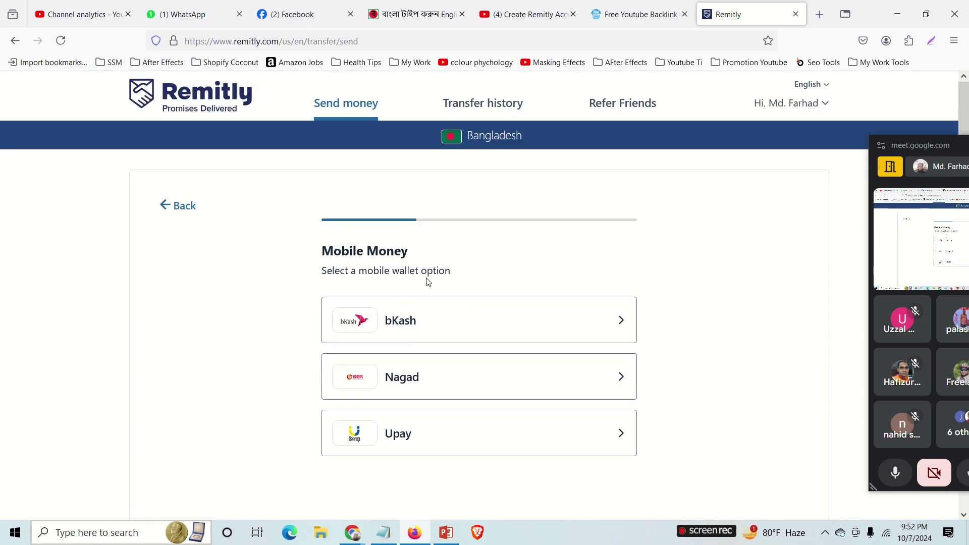
pyautogui.click(464, 330)
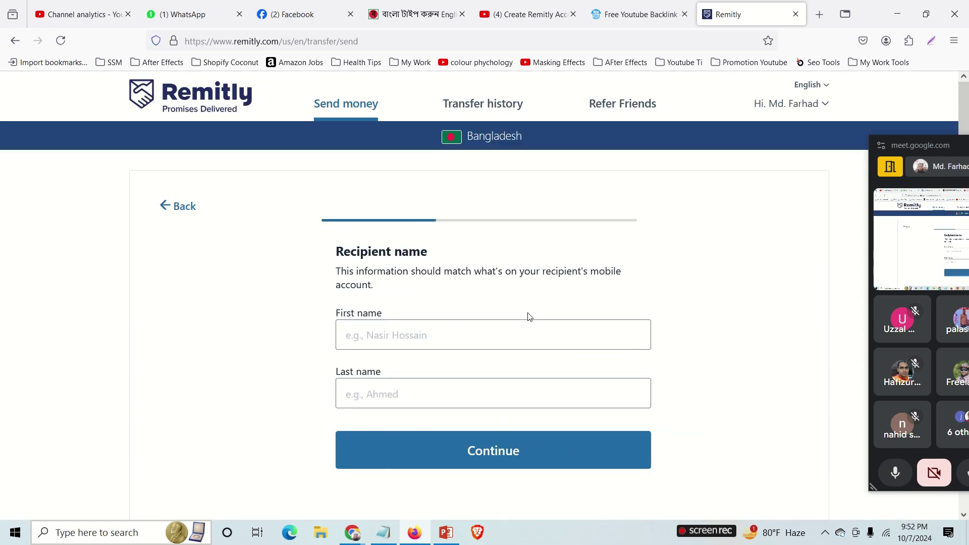
# Enter the recipient's first and last name and continue.
pyautogui.click(420, 327)
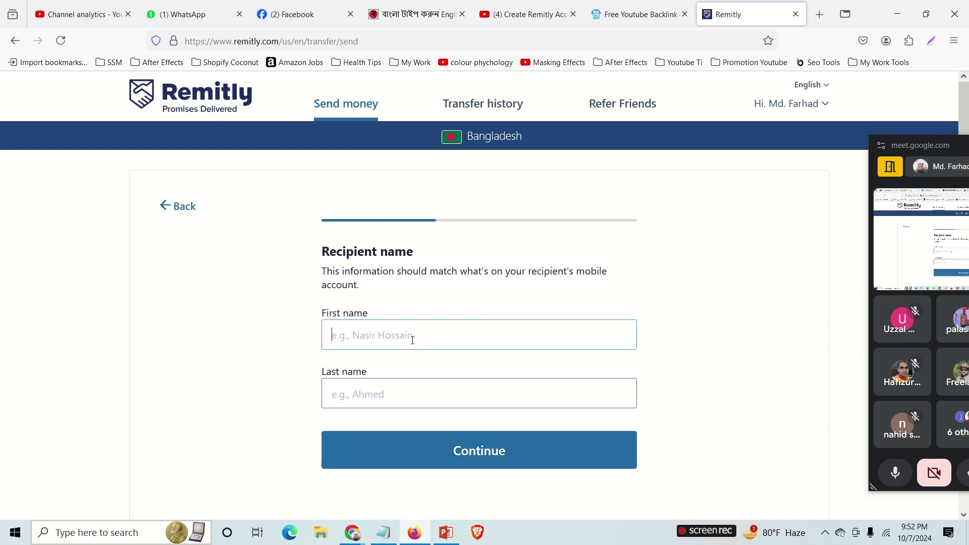
pyautogui.click(337, 392)
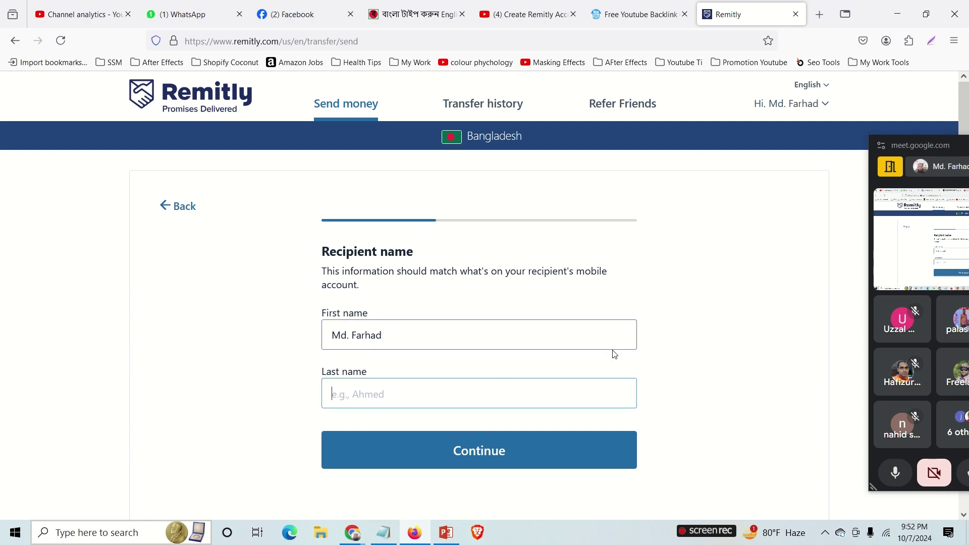
pyautogui.click(589, 445)
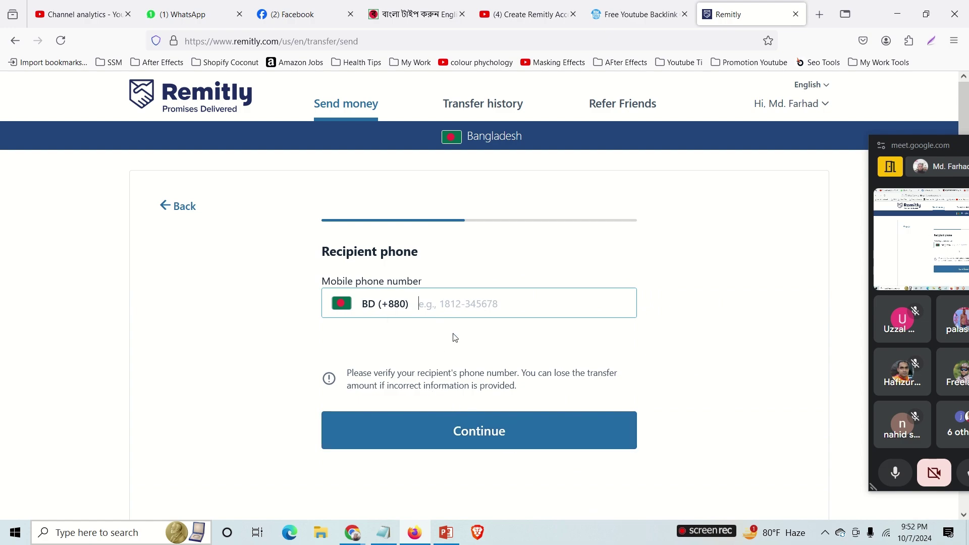
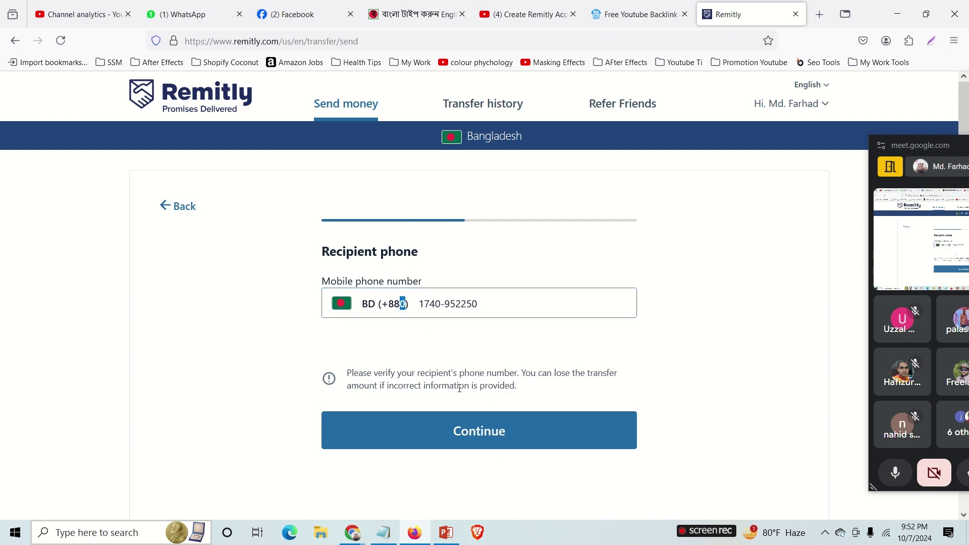
# Enter the recipient's Bangladesh mobile number and decline text updates for the recipient.
pyautogui.click(480, 430)
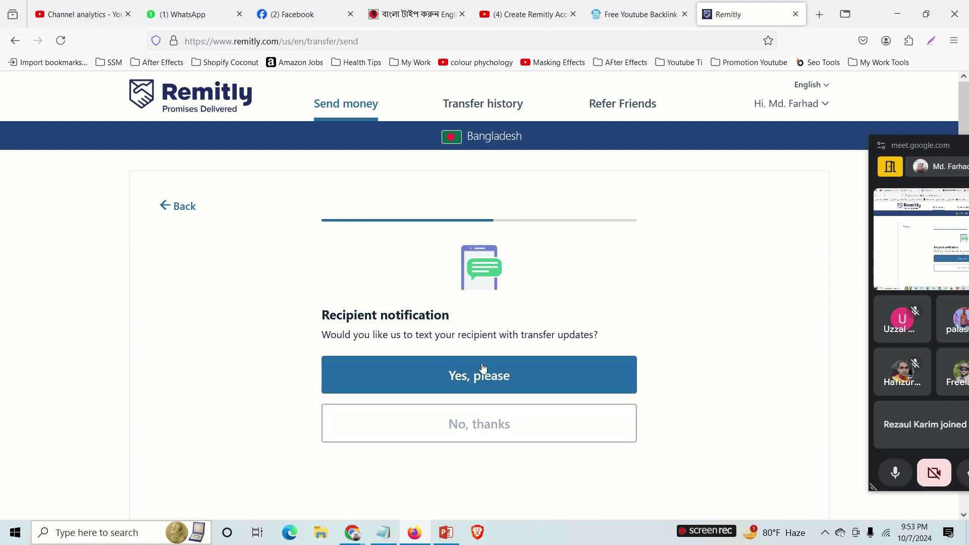
pyautogui.click(485, 431)
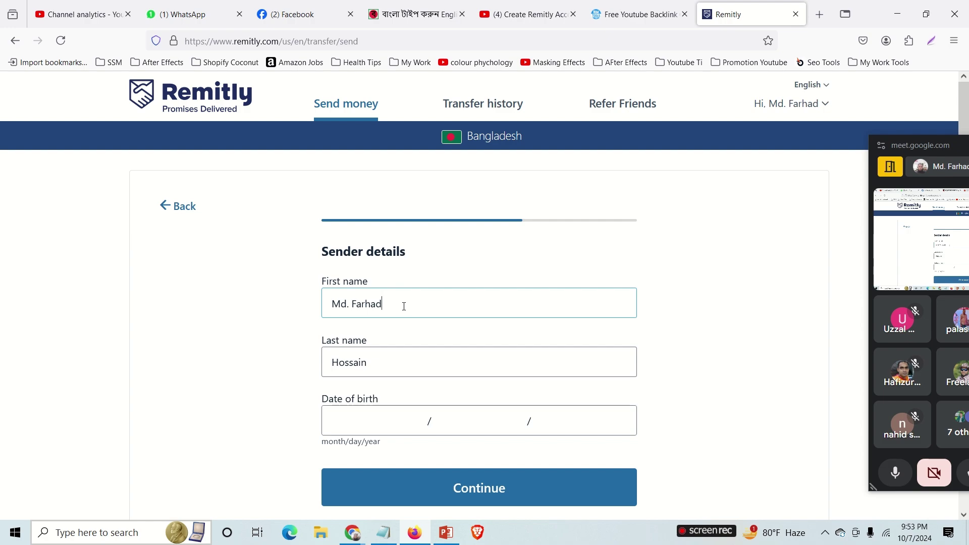
# Enter the sender's date of birth, then confirm the sender's name and birth date.
pyautogui.moveTo(393, 305); pyautogui.dragTo(300, 294)
pyautogui.moveTo(378, 369); pyautogui.dragTo(318, 361)
pyautogui.click(379, 420)
pyautogui.write('27')
pyautogui.click(349, 426)
pyautogui.write('12 / 7 /')
pyautogui.click(492, 431)
pyautogui.click(465, 421)
pyautogui.click(393, 421)
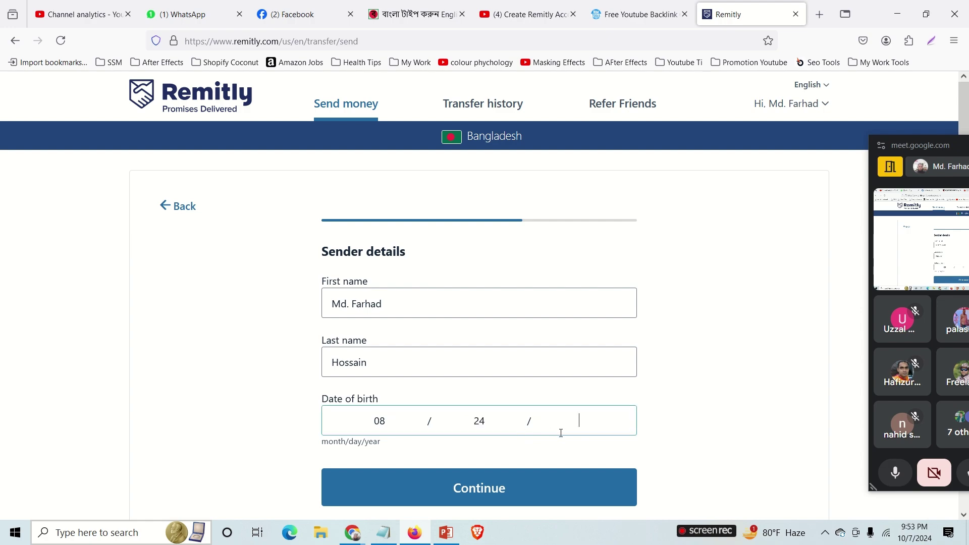
pyautogui.click(554, 494)
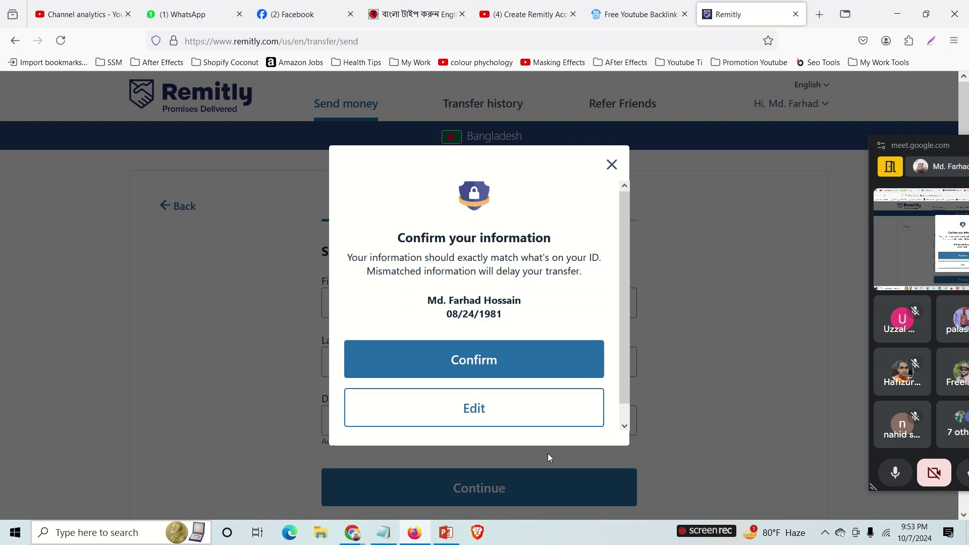
pyautogui.click(486, 362)
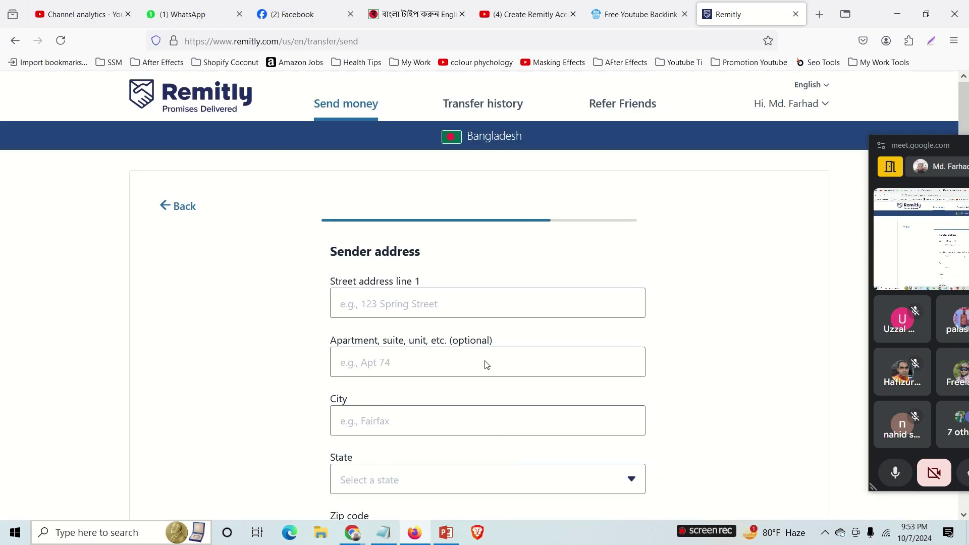
pyautogui.click(385, 304)
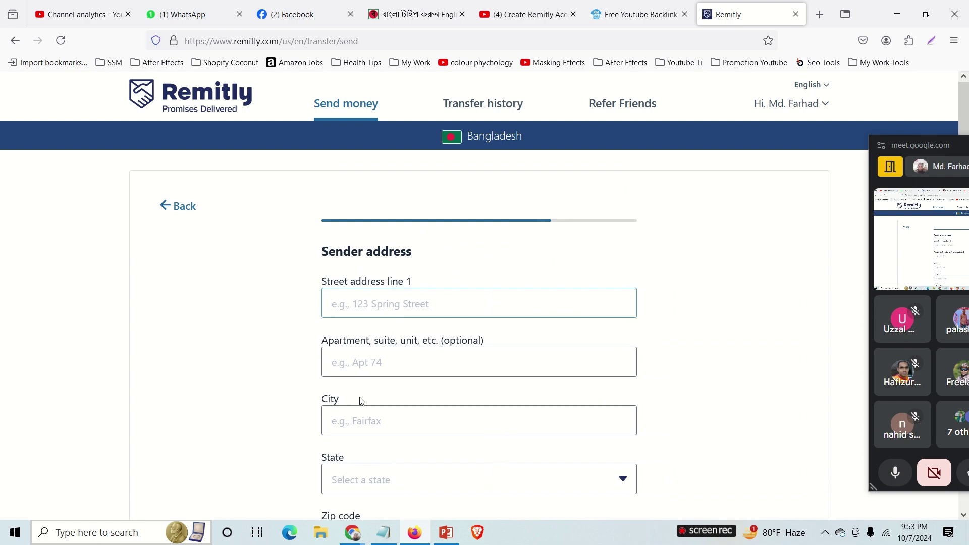
pyautogui.scroll(-3, 374, 410)
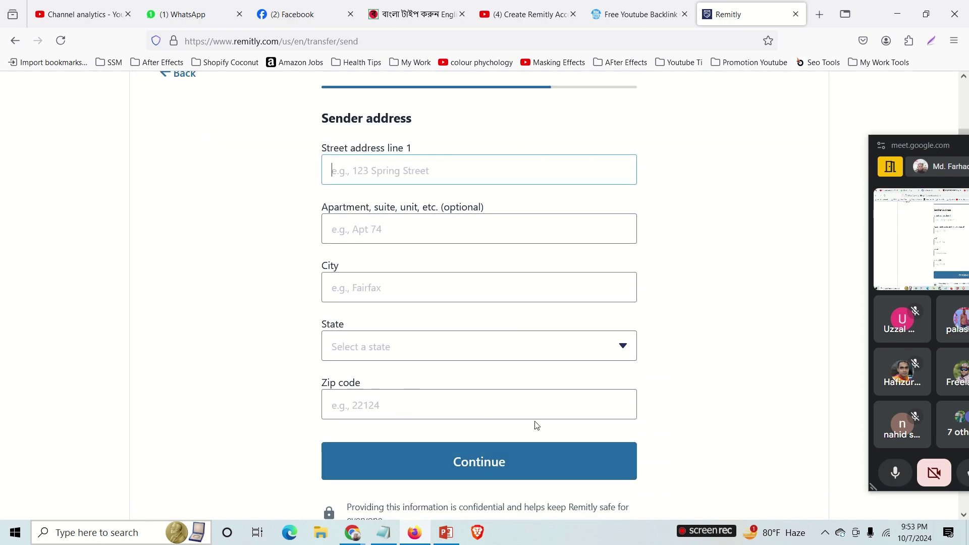
pyautogui.scroll(2, 517, 399)
pyautogui.scroll(-3, 518, 398)
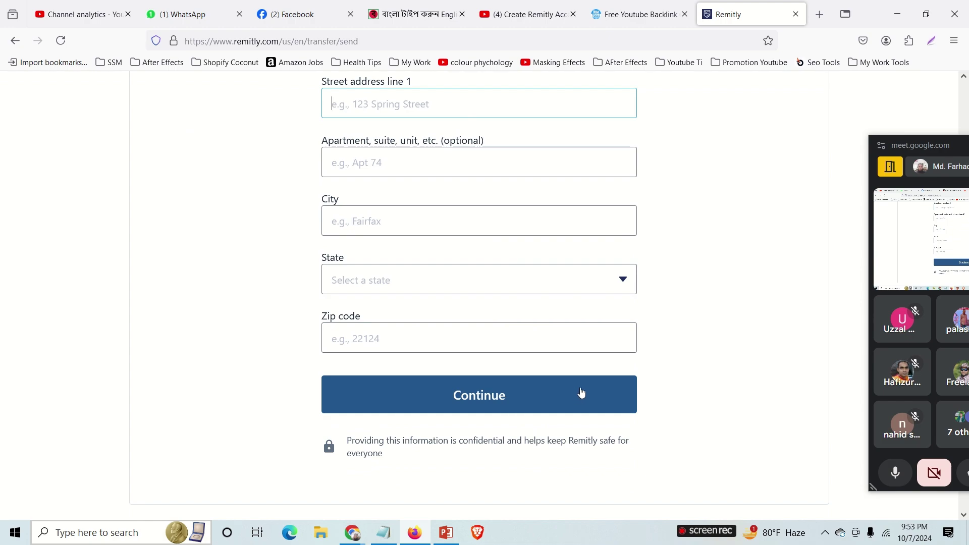
pyautogui.scroll(3, 656, 343)
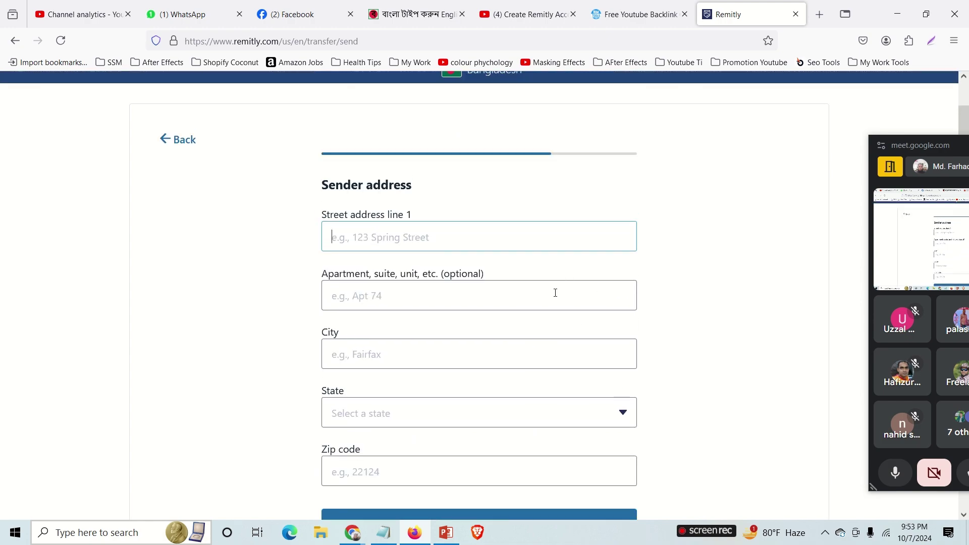
pyautogui.scroll(-3, 581, 344)
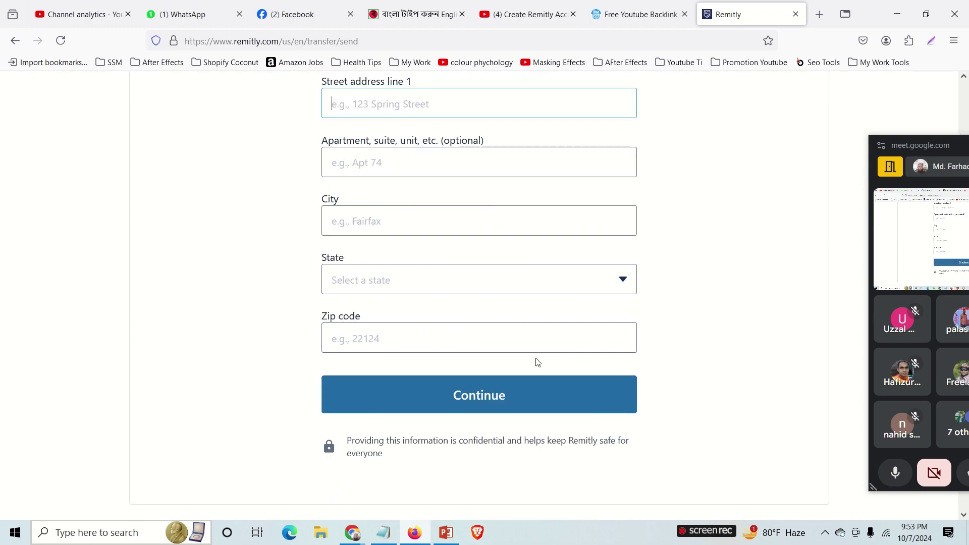
pyautogui.scroll(5, 520, 248)
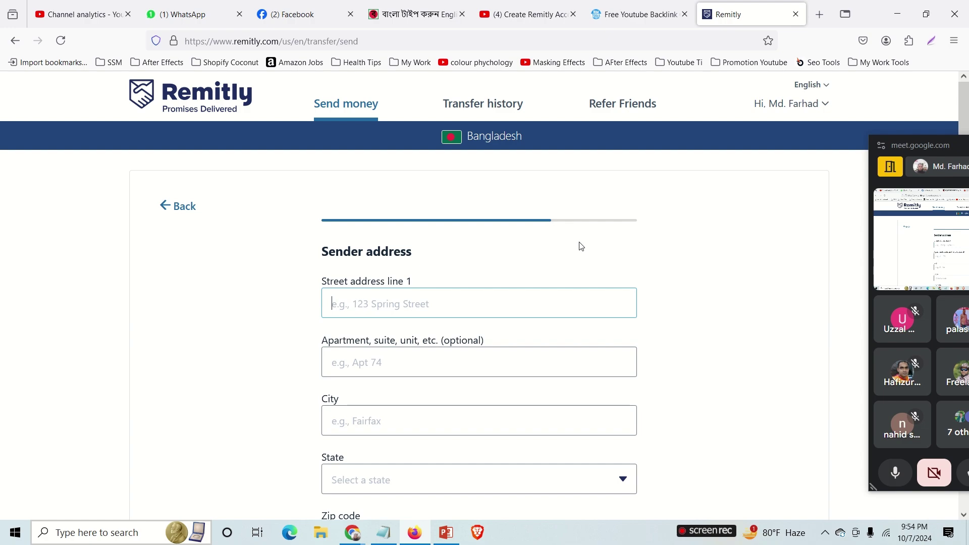
pyautogui.scroll(-1, 639, 268)
pyautogui.scroll(1, 562, 254)
# Cycle through the open tabs, ending on the YouTube Studio channel analytics.
pyautogui.moveTo(965, 150); pyautogui.dragTo(925, 157)
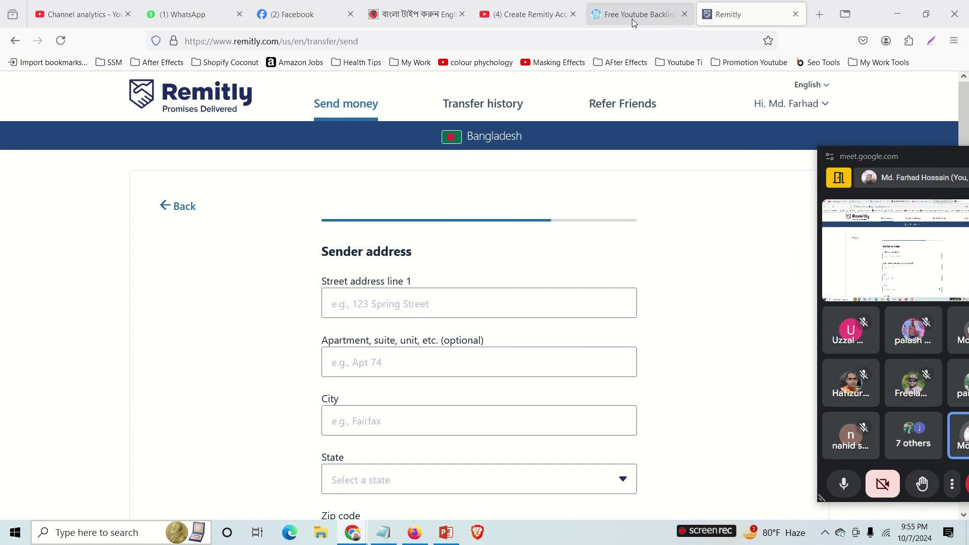
pyautogui.click(522, 15)
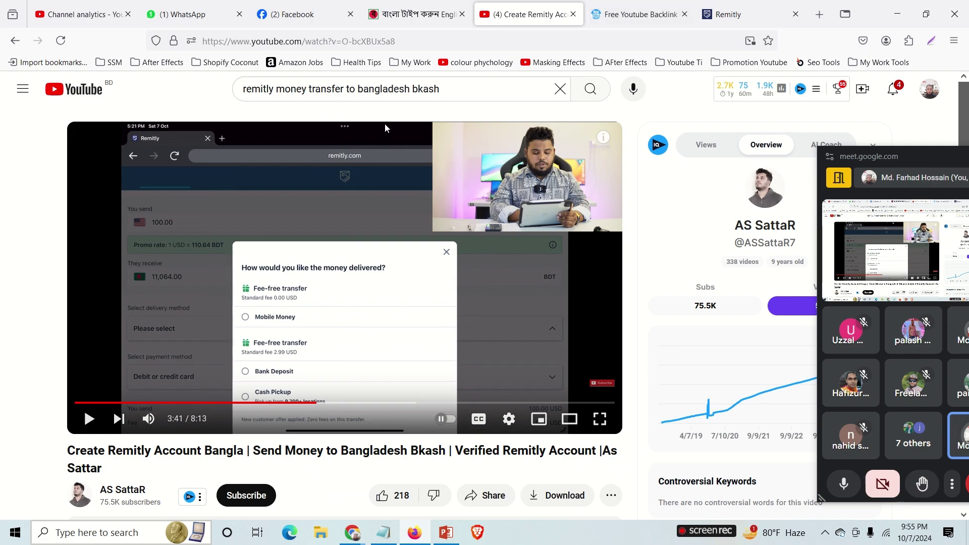
pyautogui.click(640, 14)
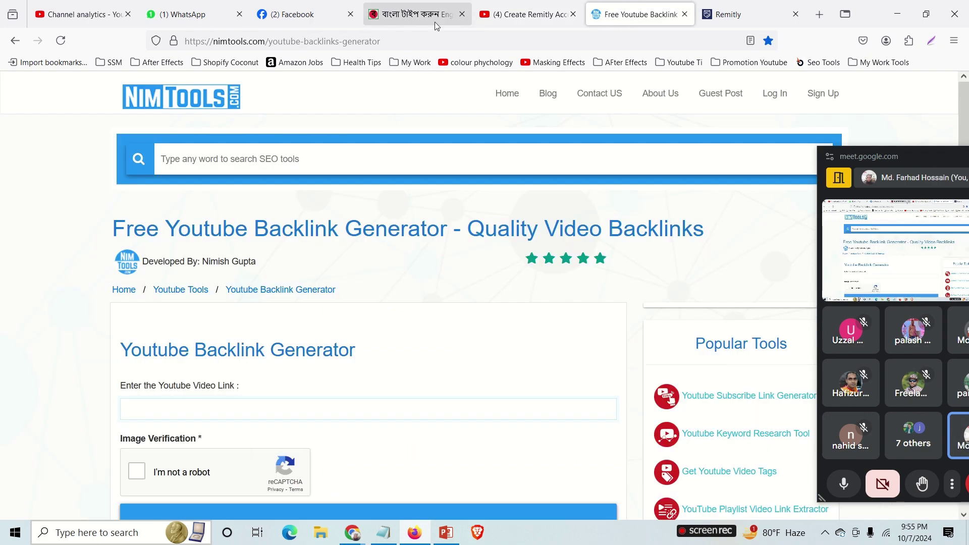
pyautogui.click(398, 19)
pyautogui.click(290, 15)
pyautogui.click(187, 14)
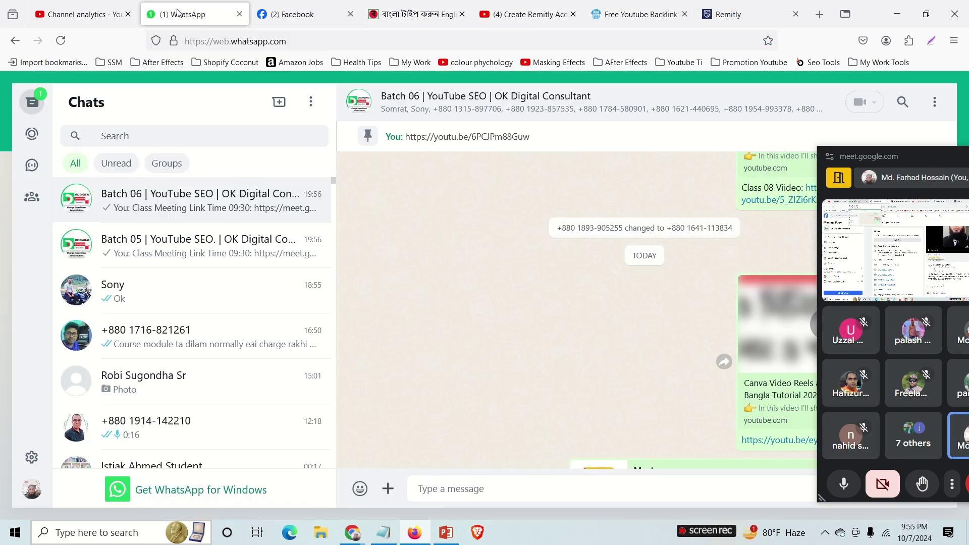
pyautogui.click(114, 15)
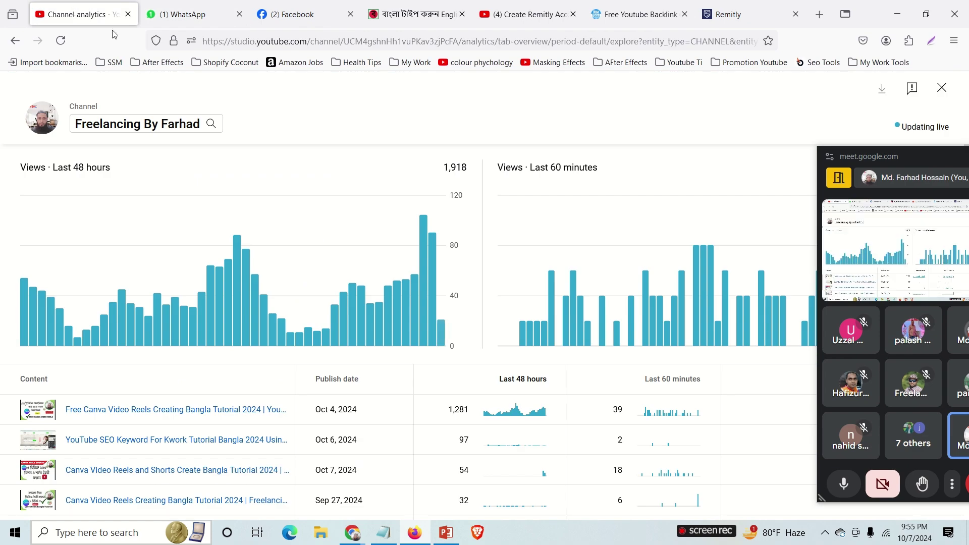
# Close live analytics and open the Canva Reels and Shorts video's details from Content.
pyautogui.click(942, 88)
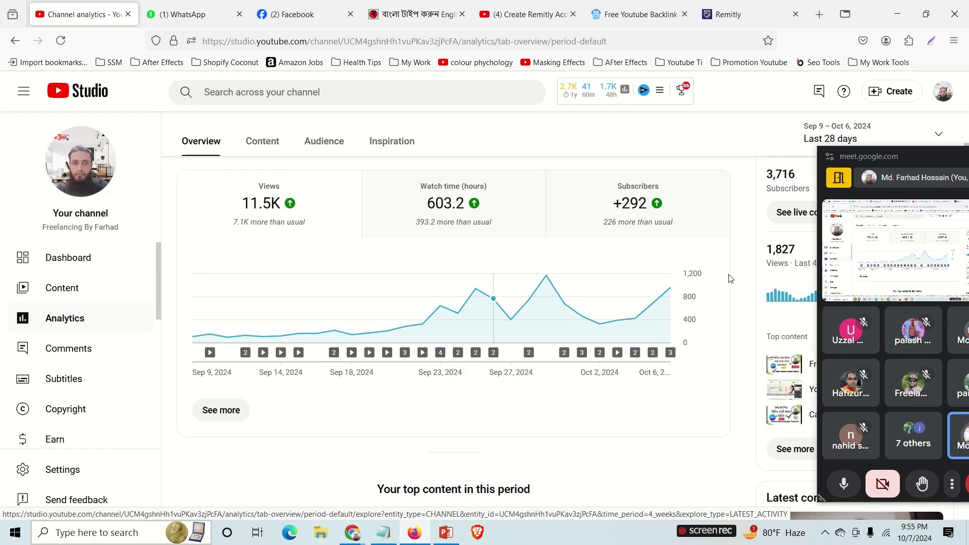
pyautogui.moveTo(920, 177); pyautogui.dragTo(968, 179)
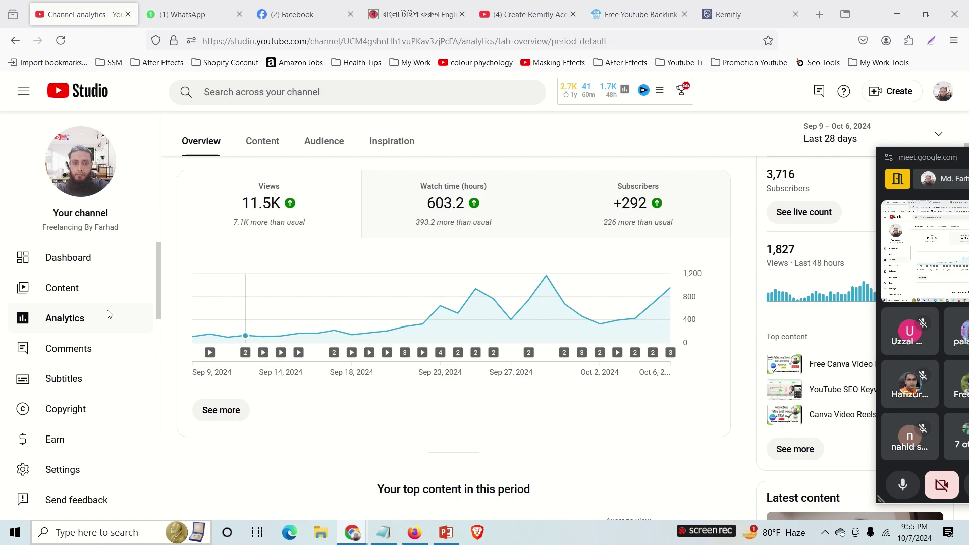
pyautogui.click(65, 297)
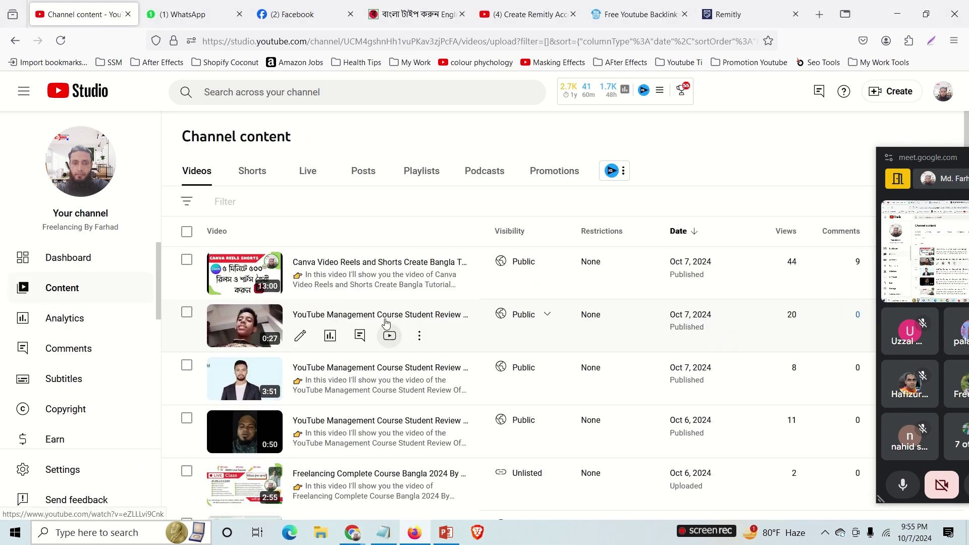
pyautogui.click(300, 282)
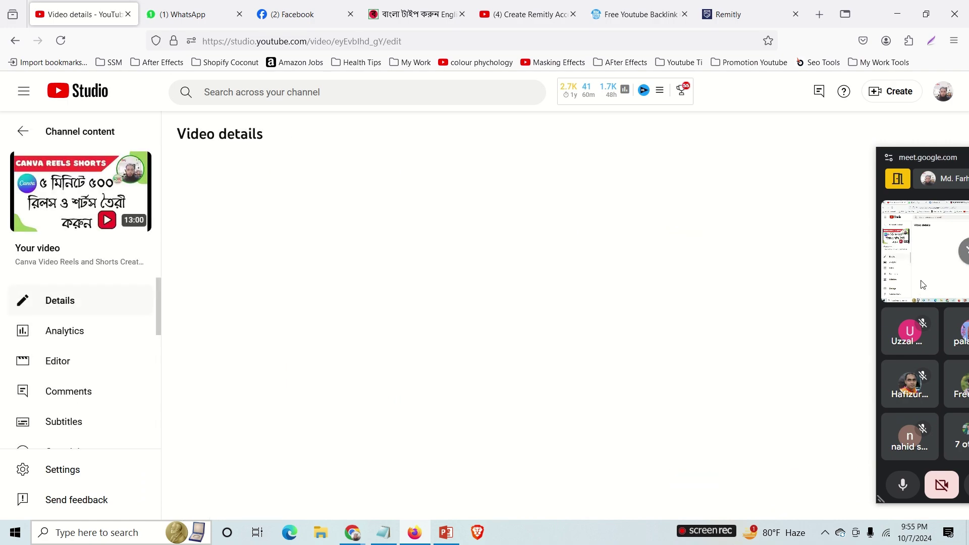
pyautogui.moveTo(932, 157); pyautogui.dragTo(101, 160)
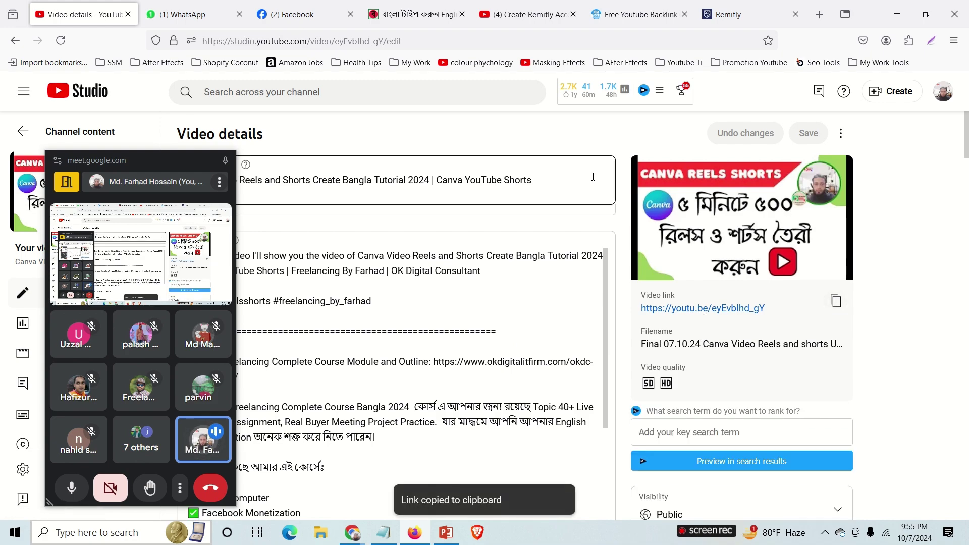
pyautogui.click(644, 20)
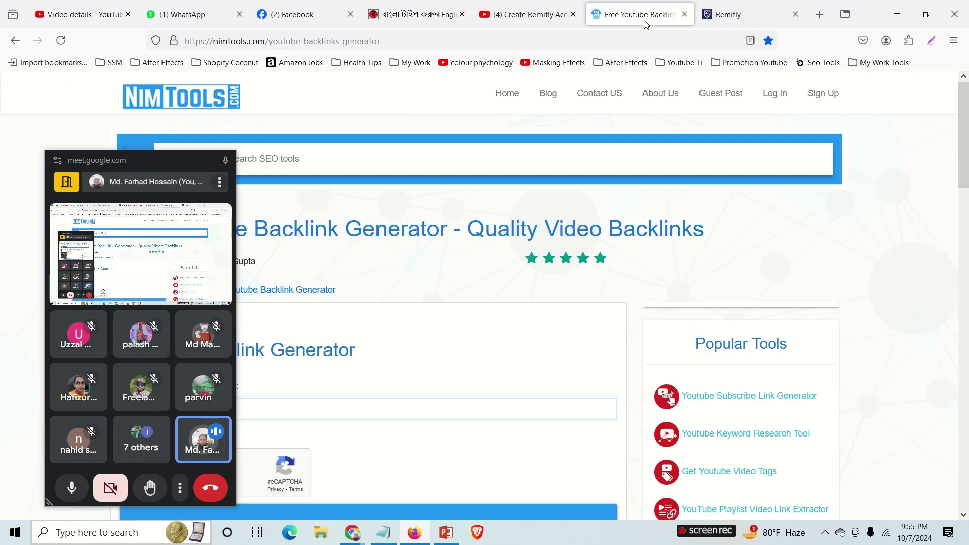
pyautogui.moveTo(139, 156); pyautogui.dragTo(1, 197)
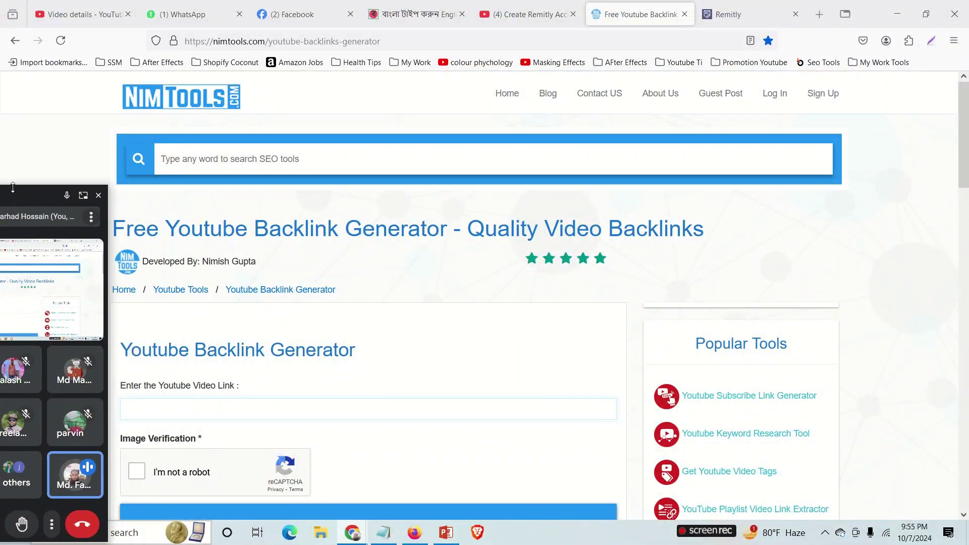